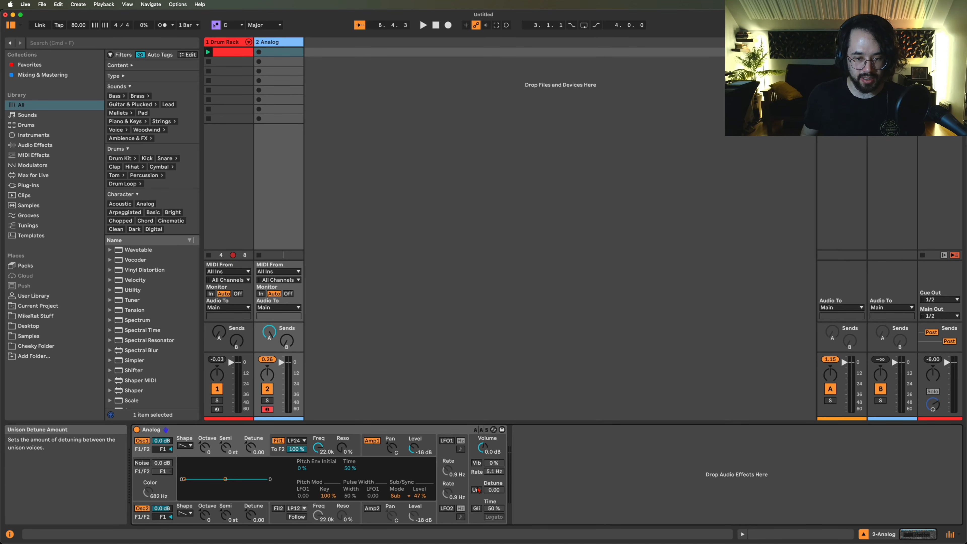
# Examine the Analog displays for the global, LFO, amplifier, filter and oscillator sections.
pyautogui.click(474, 452)
pyautogui.click(448, 453)
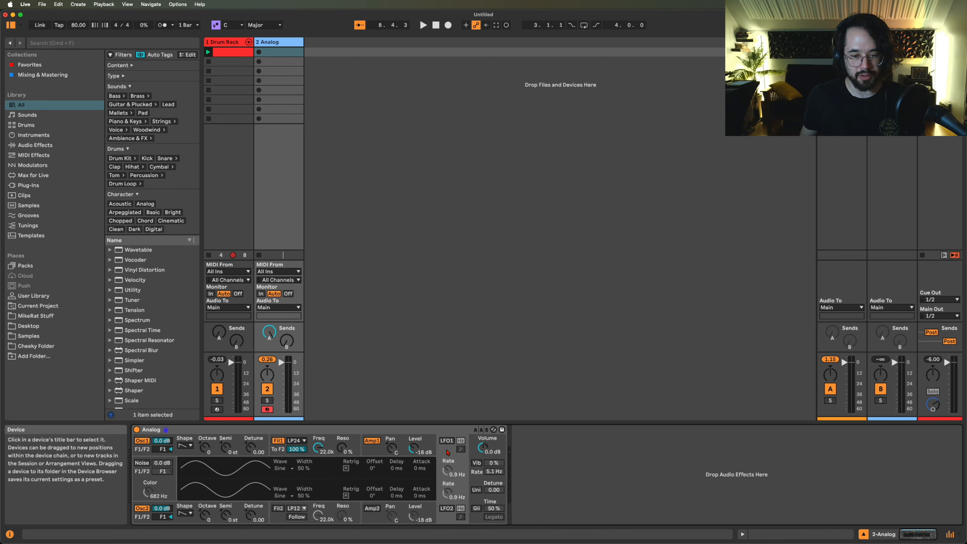
pyautogui.click(372, 451)
pyautogui.click(365, 522)
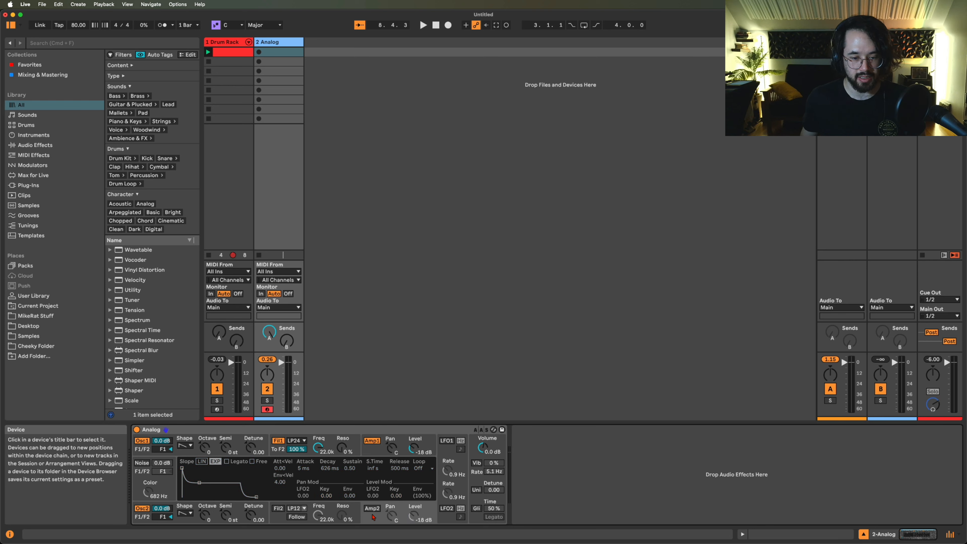
pyautogui.click(284, 517)
pyautogui.click(282, 444)
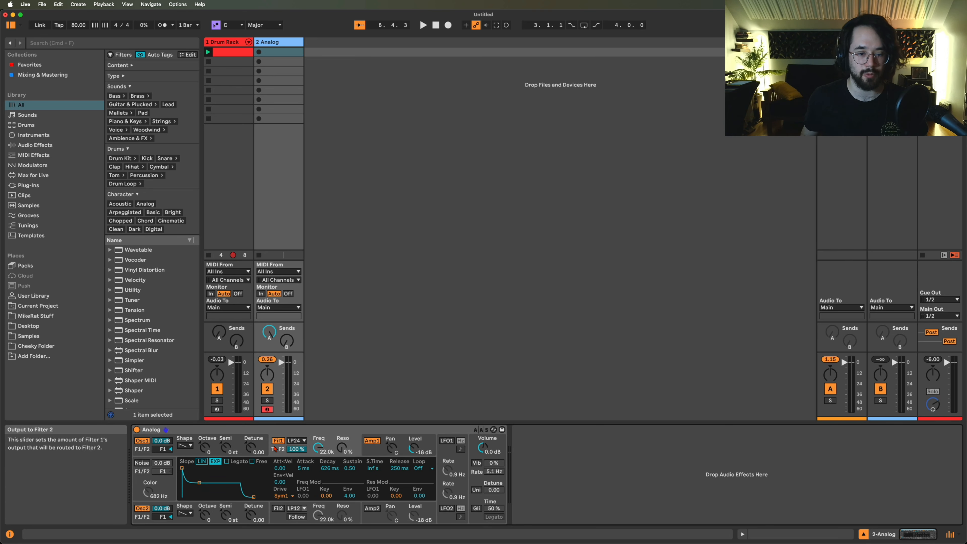
pyautogui.click(145, 449)
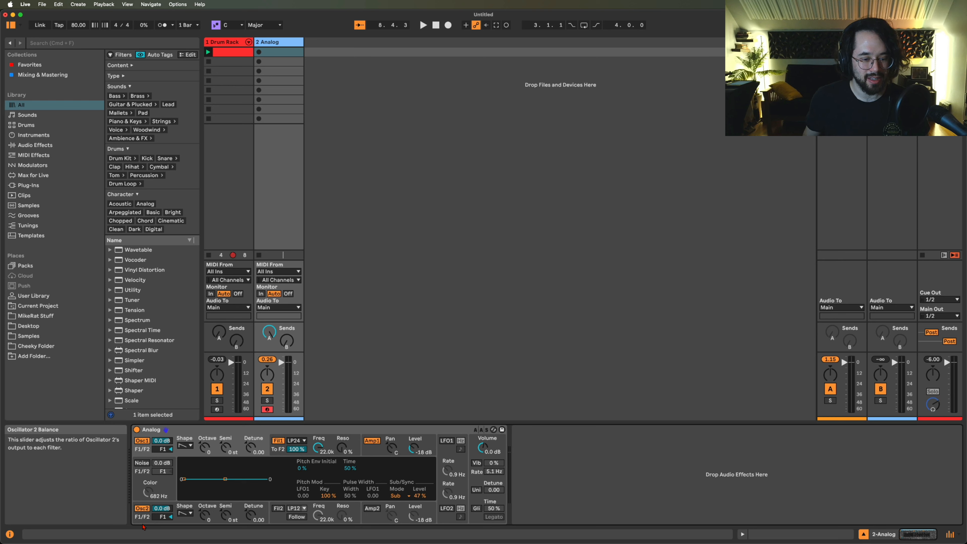
pyautogui.click(159, 518)
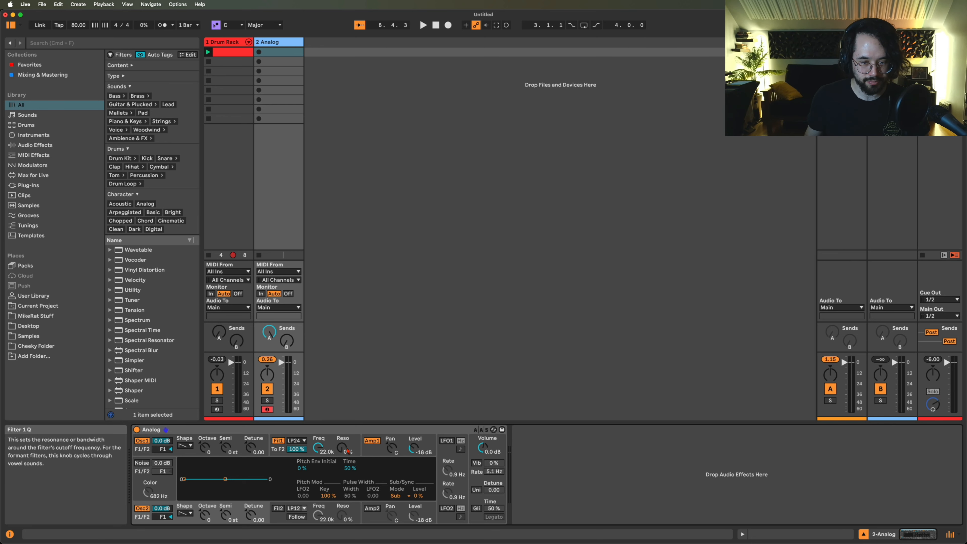
pyautogui.click(278, 449)
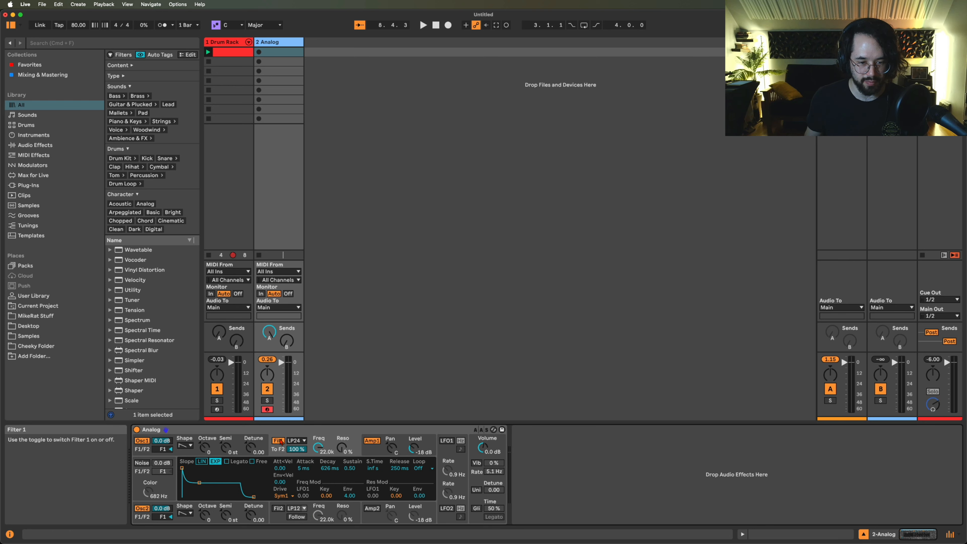
# Compare Analog's quick routing options and choose the one feeding both oscillators into Filter 1 and Amplifier 1.
pyautogui.click(476, 450)
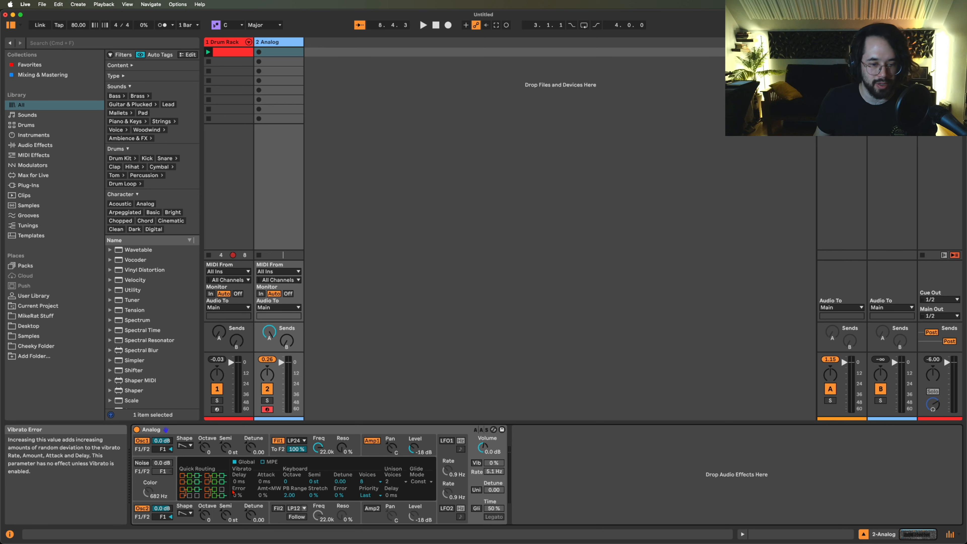
pyautogui.click(187, 482)
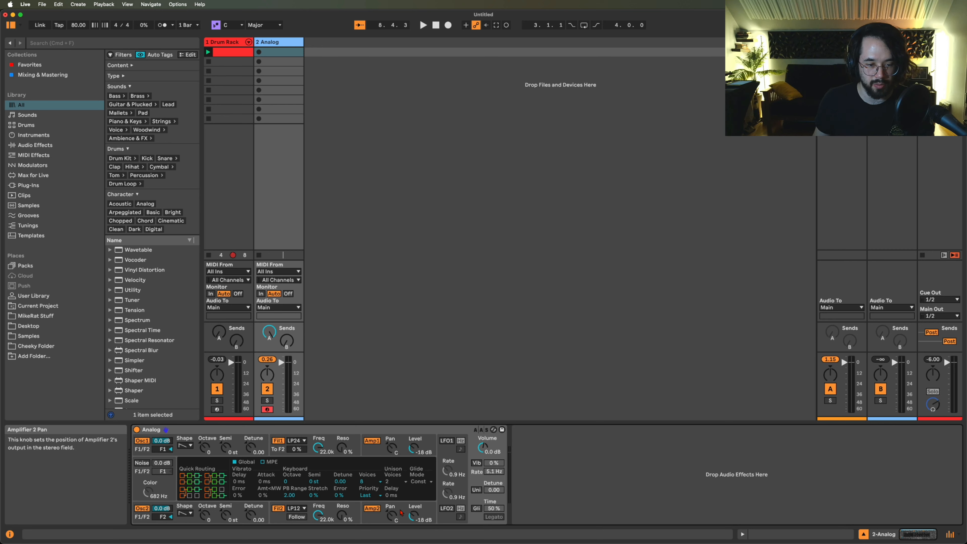
pyautogui.click(182, 494)
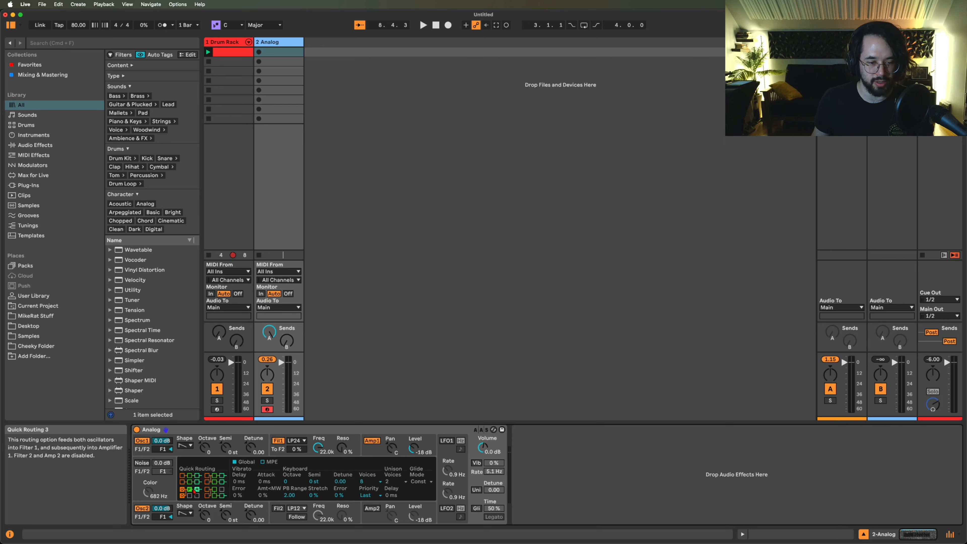
pyautogui.click(208, 495)
pyautogui.click(189, 480)
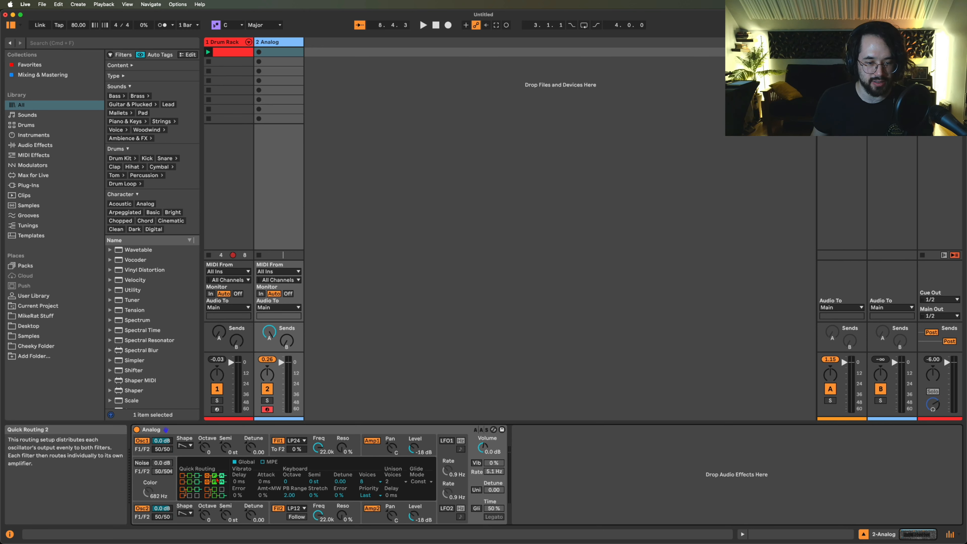
pyautogui.click(189, 492)
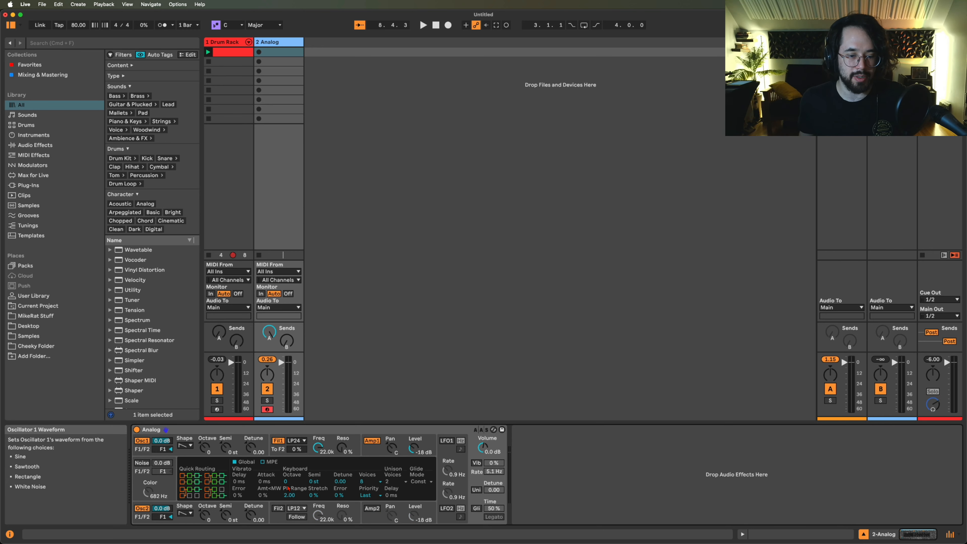
# Reset Oscillator 1's sub level to 0%.
pyautogui.click(183, 453)
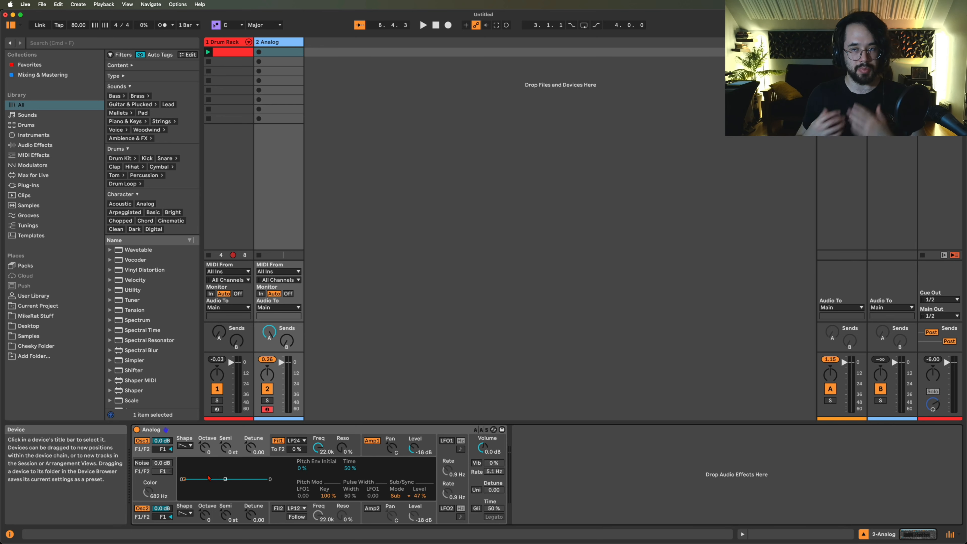
pyautogui.doubleClick(421, 496)
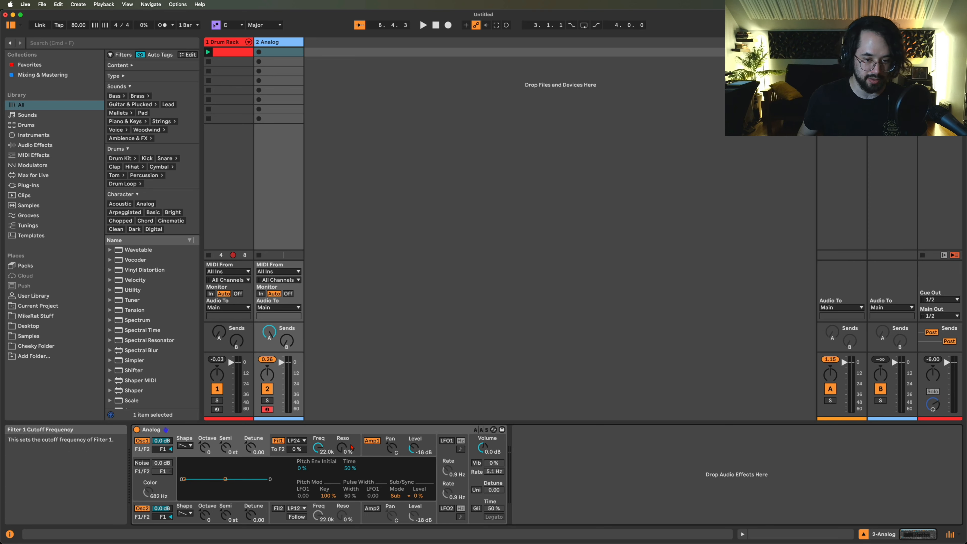
pyautogui.click(369, 449)
# Set Oscillator 1's pitch envelope to -100% initial and 68% time, auditioning it an octave lower with Oscillator 2 turned off.
pyautogui.click(182, 454)
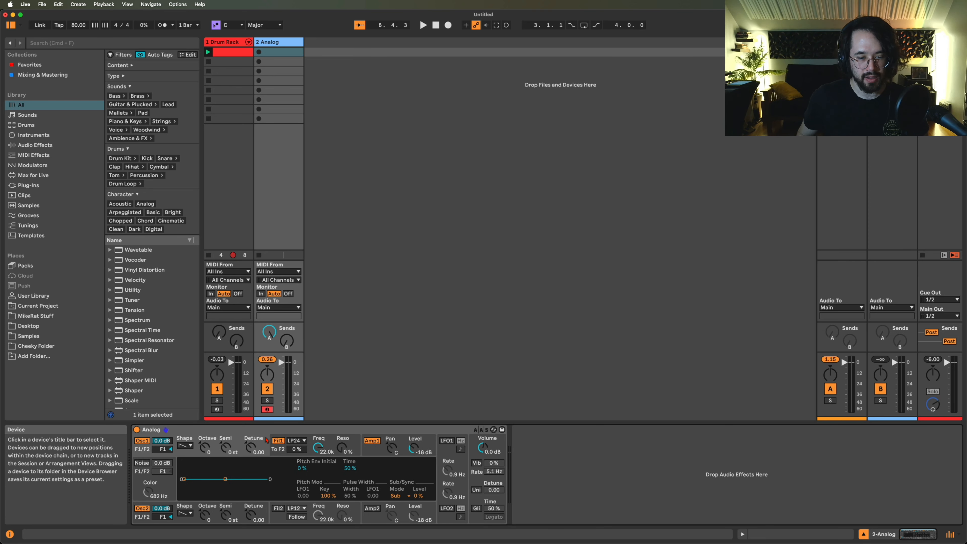
pyautogui.moveTo(183, 481); pyautogui.dragTo(184, 501)
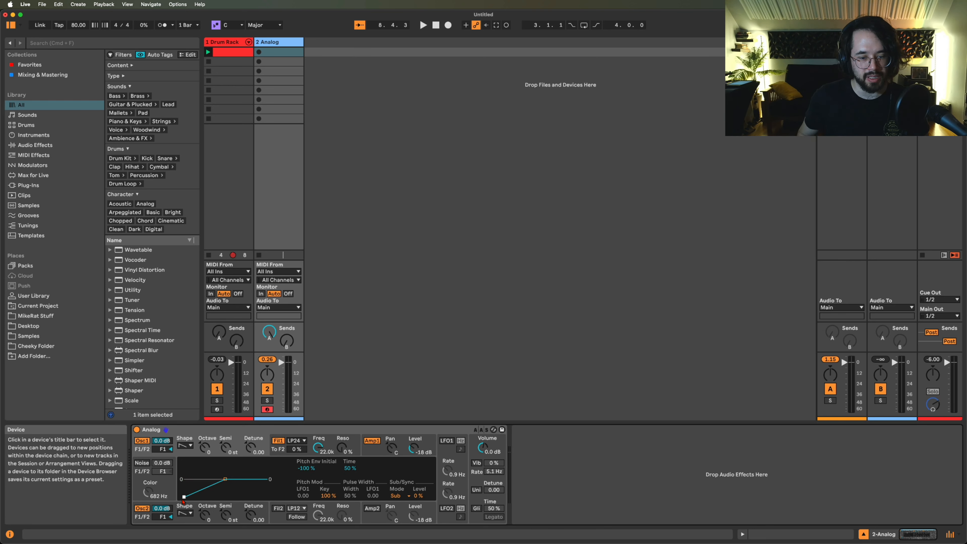
pyautogui.moveTo(350, 468); pyautogui.dragTo(350, 462)
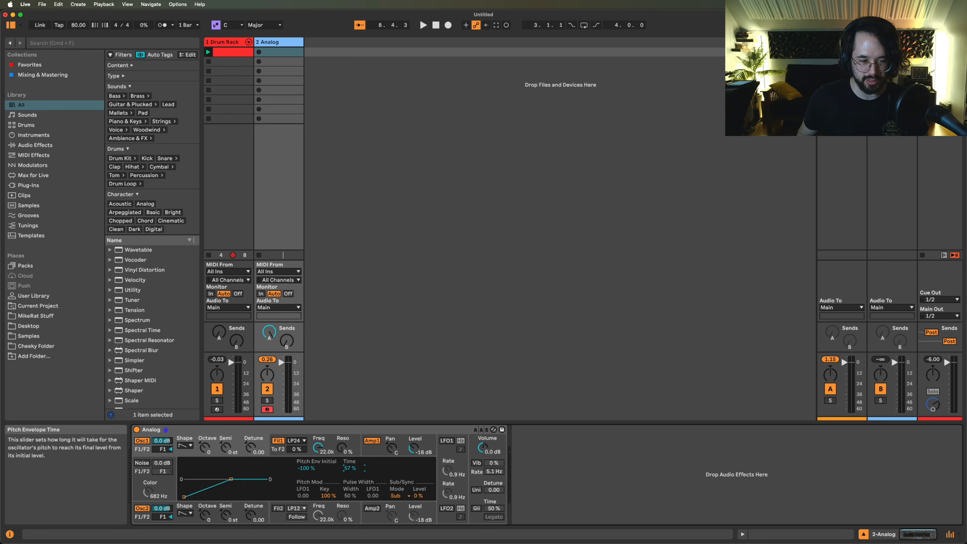
pyautogui.click(138, 508)
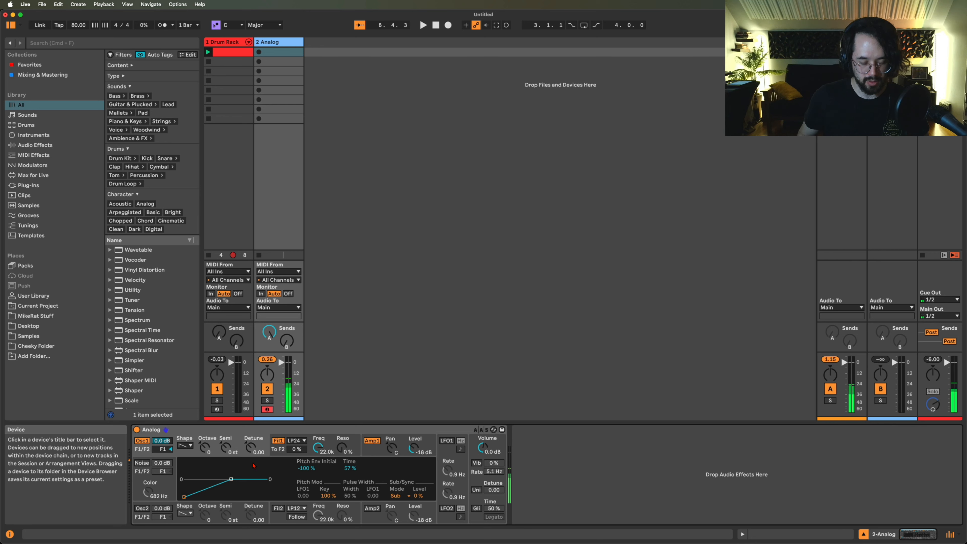
pyautogui.press('z')
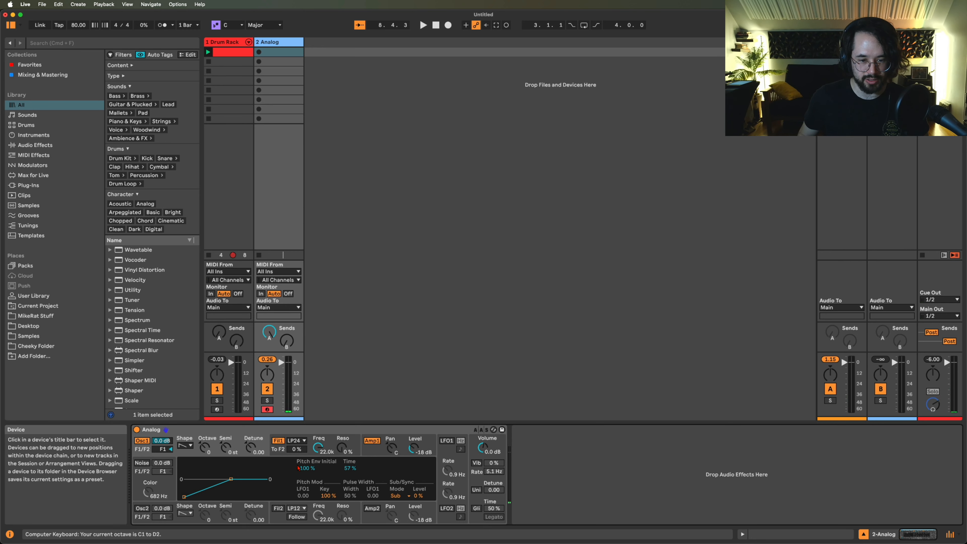
pyautogui.moveTo(349, 468); pyautogui.dragTo(349, 463)
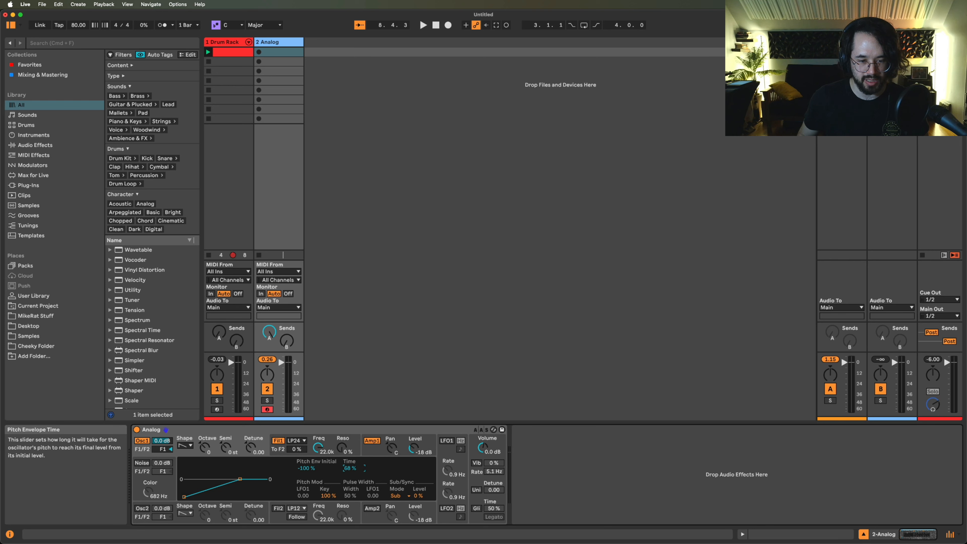
pyautogui.press('a')
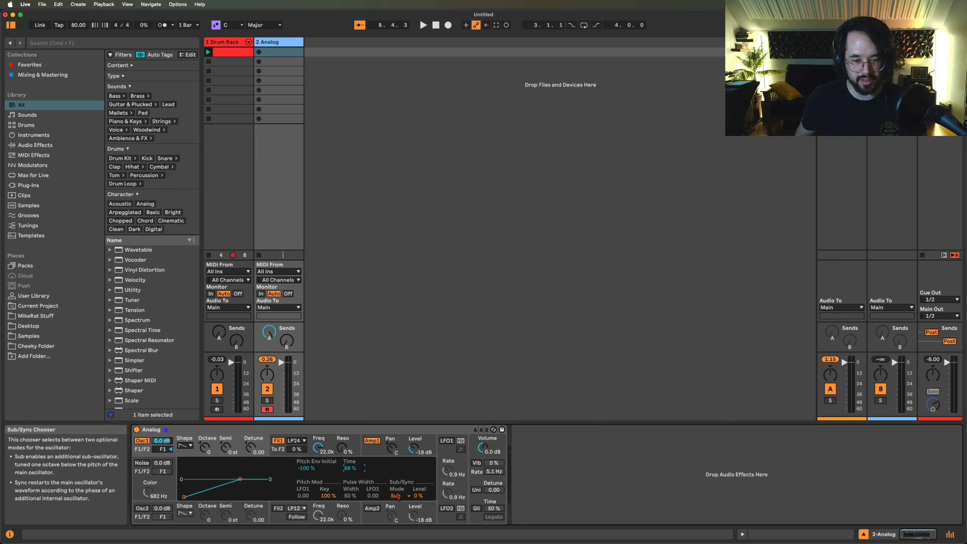
# Try Oscillator 1's sub level at 100%, and switch it to Sync mode with the sync ratio at 0%.
pyautogui.moveTo(418, 498); pyautogui.dragTo(418, 437)
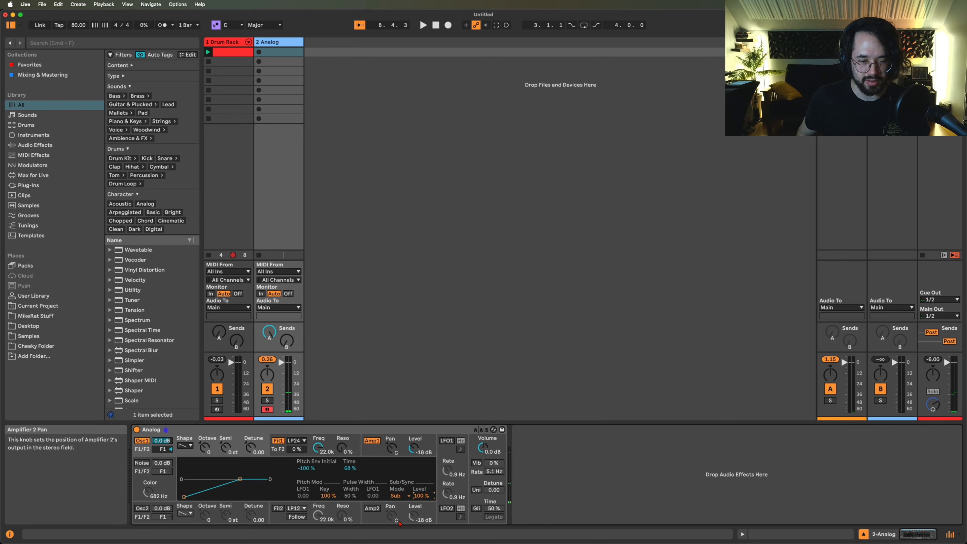
pyautogui.click(396, 495)
pyautogui.click(397, 513)
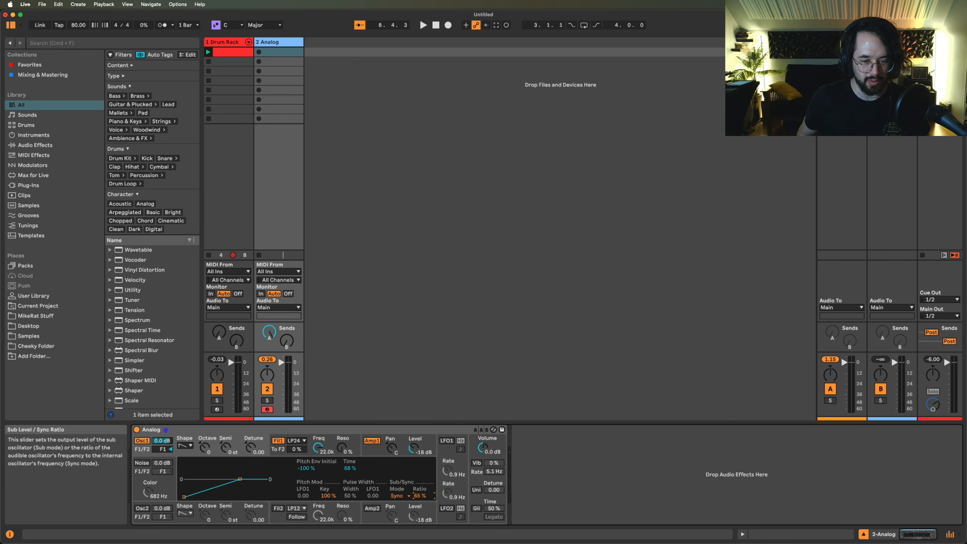
pyautogui.moveTo(420, 496); pyautogui.dragTo(420, 525)
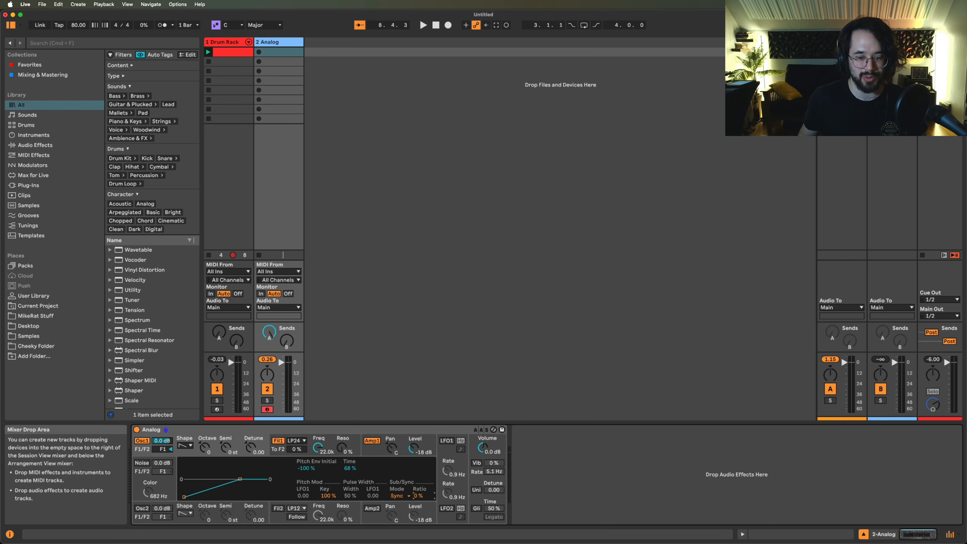
# Search the browser for "lfo" and load the LFO device after Analog on the second track.
pyautogui.click(55, 43)
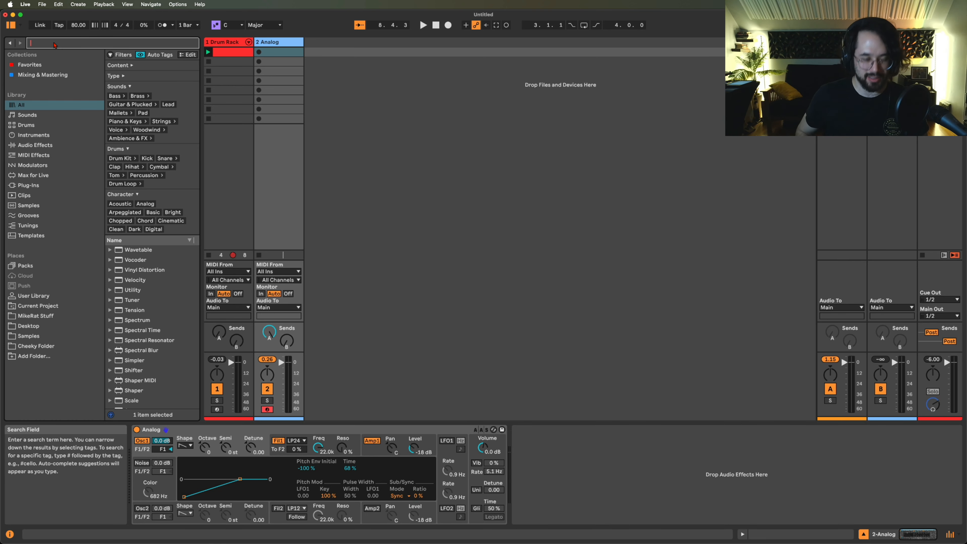
pyautogui.write('lfo')
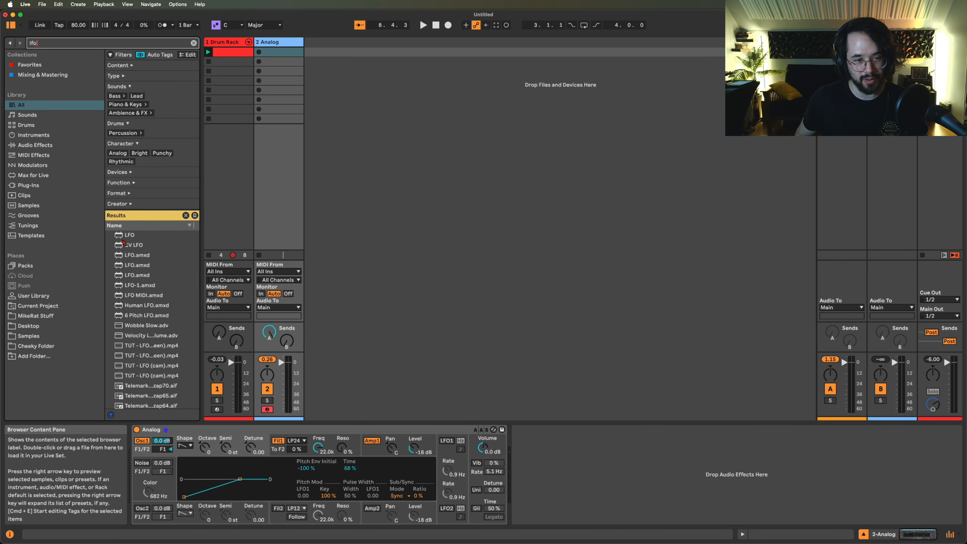
pyautogui.click(120, 235)
pyautogui.doubleClick(120, 235)
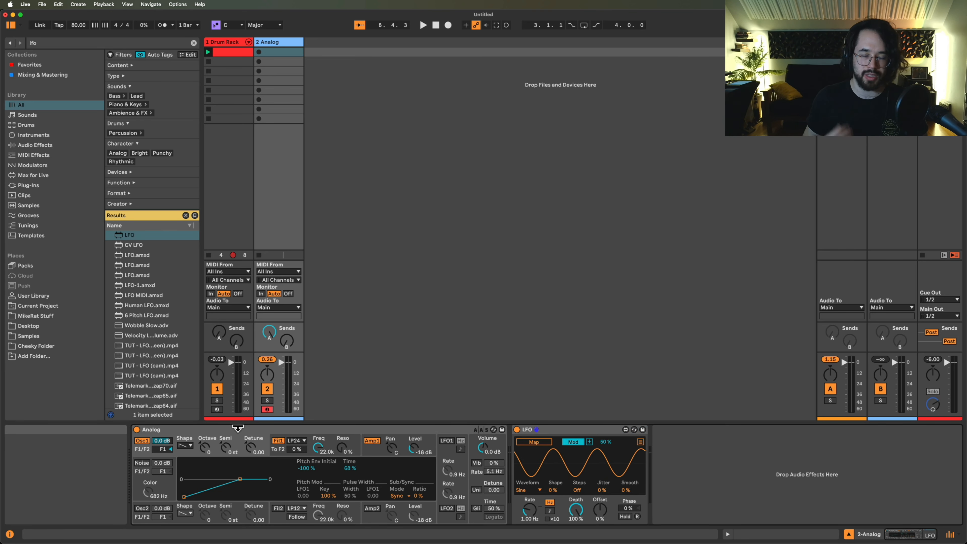
# Put the LFO device in Remote mode and map it to Oscillator 1's sync ratio at a 0.13 Hz rate.
pyautogui.click(573, 442)
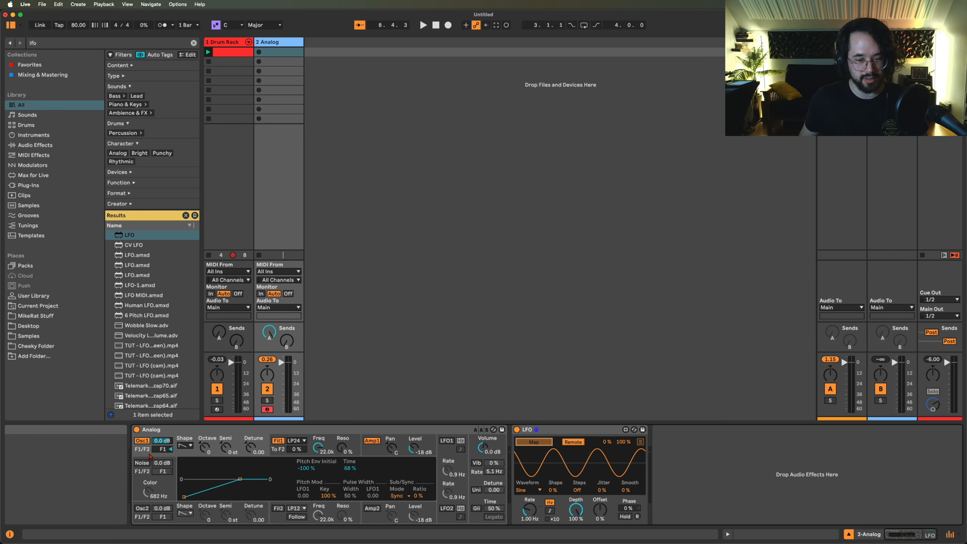
pyautogui.click(418, 496)
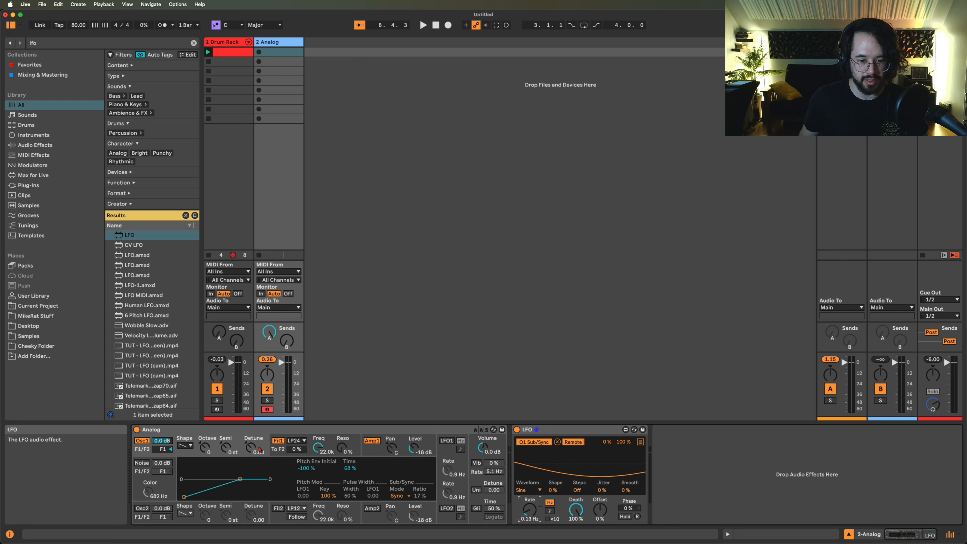
# Lengthen Filter 1's envelope attack to 4.73 s and review the available filter types, keeping the 24 dB low-pass.
pyautogui.click(279, 452)
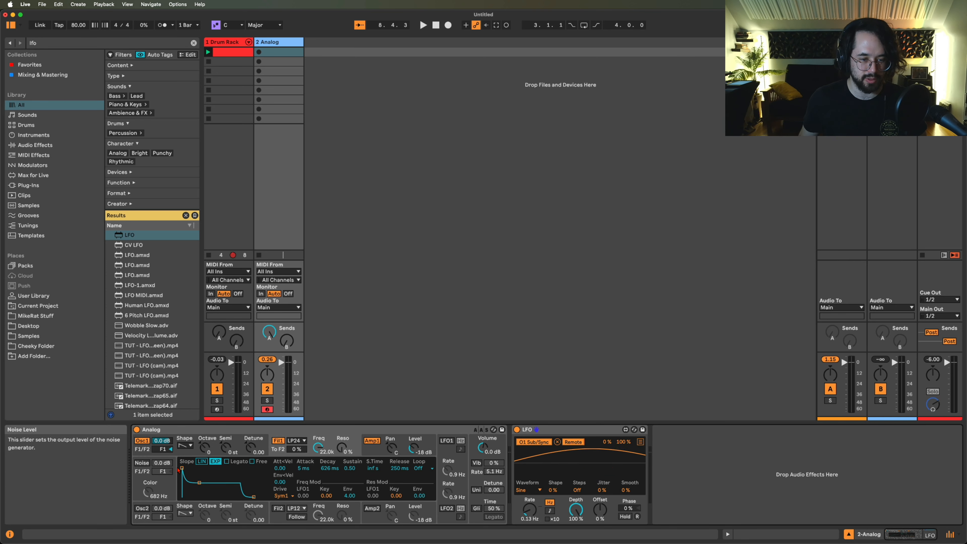
pyautogui.moveTo(182, 468); pyautogui.dragTo(206, 468)
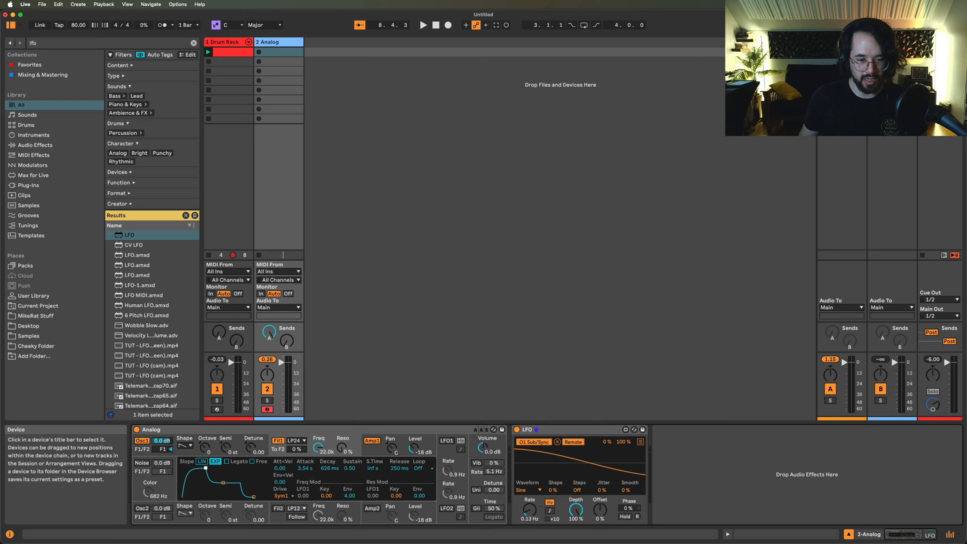
pyautogui.click(297, 441)
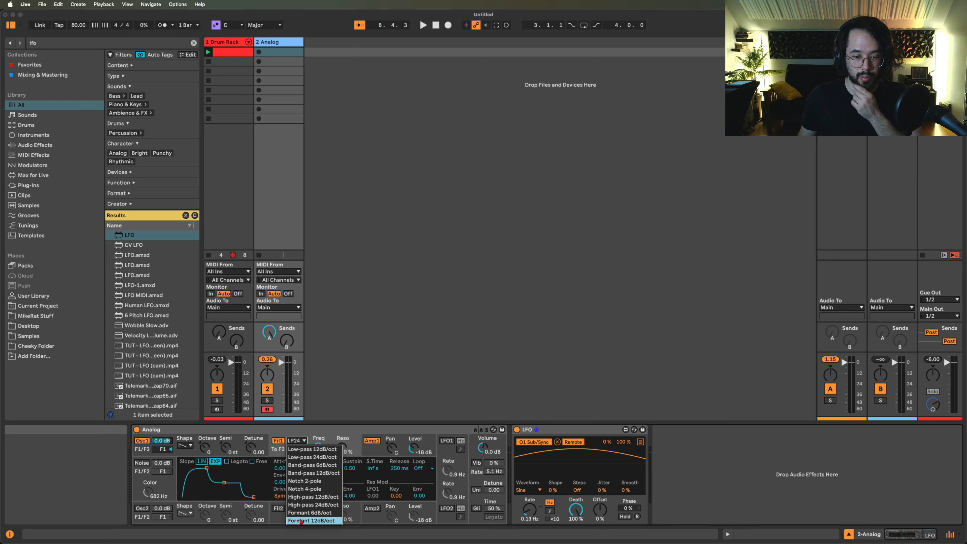
pyautogui.click(301, 430)
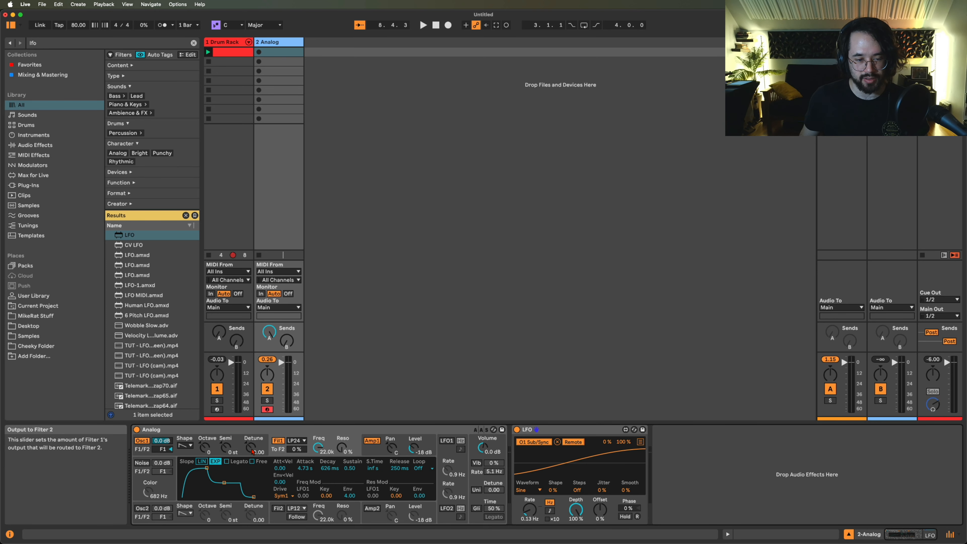
# Turn Oscillator 2 back on, and set Filter 1's cutoff to 791 Hz with its envelope modulation at 0.00.
pyautogui.click(142, 509)
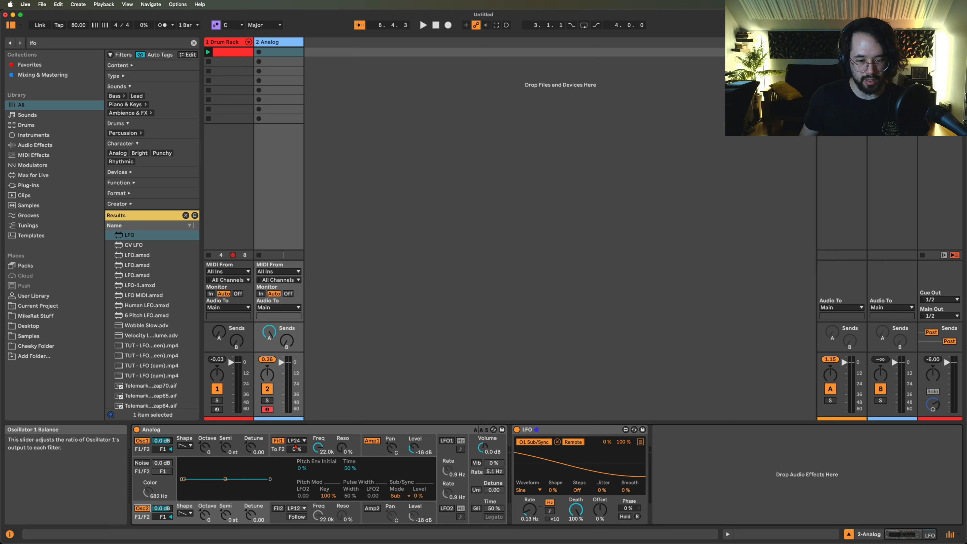
pyautogui.click(274, 451)
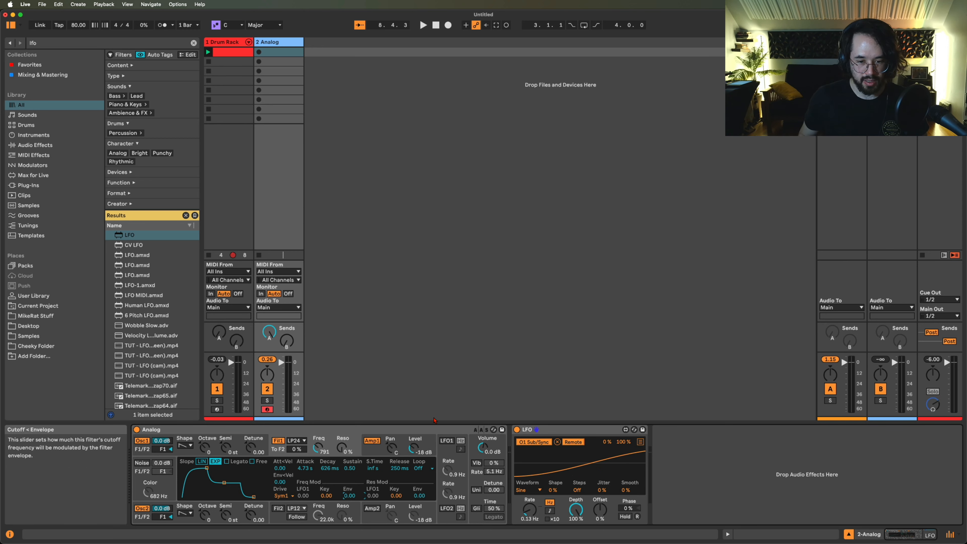
# Switch on Analog's built-in LFO1.
pyautogui.click(442, 441)
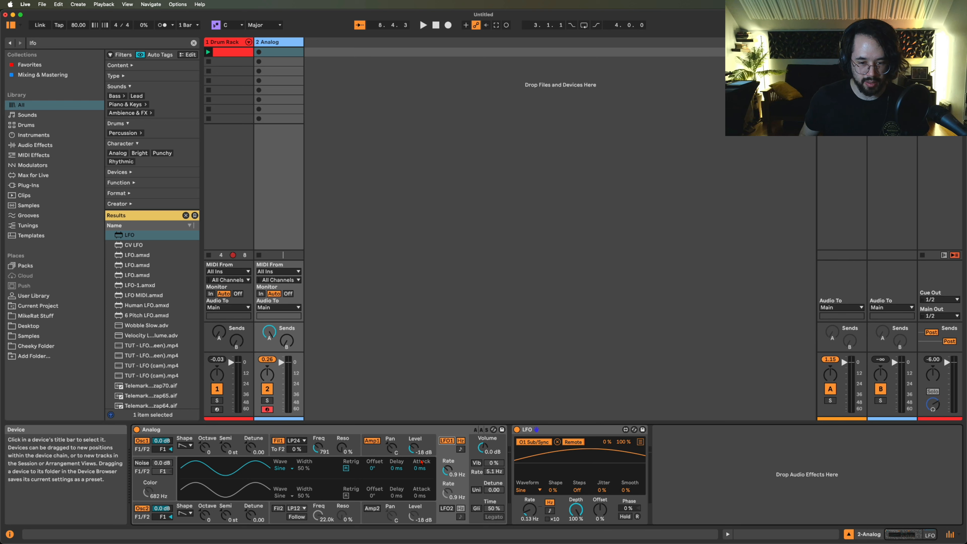
# Modulate Filter 1's cutoff with LFO1 by 2.75, trying a synced 1/4 rate before returning LFO1 to Hz at 1.7 Hz.
pyautogui.click(460, 450)
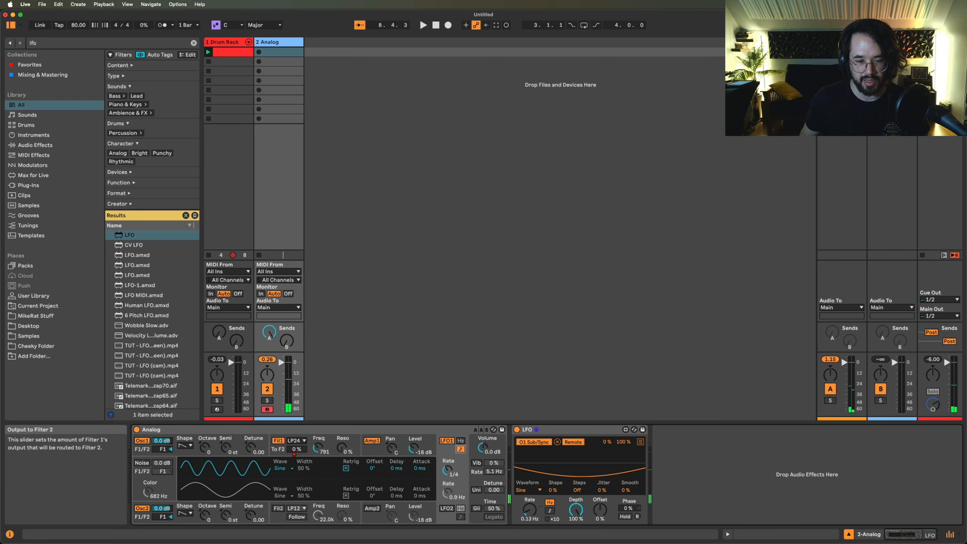
pyautogui.click(277, 450)
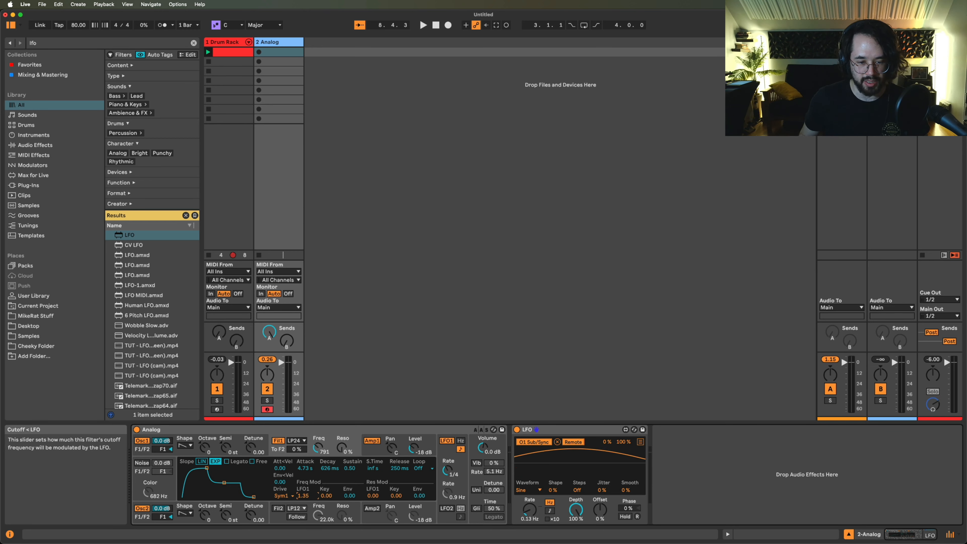
pyautogui.moveTo(306, 495); pyautogui.dragTo(307, 486)
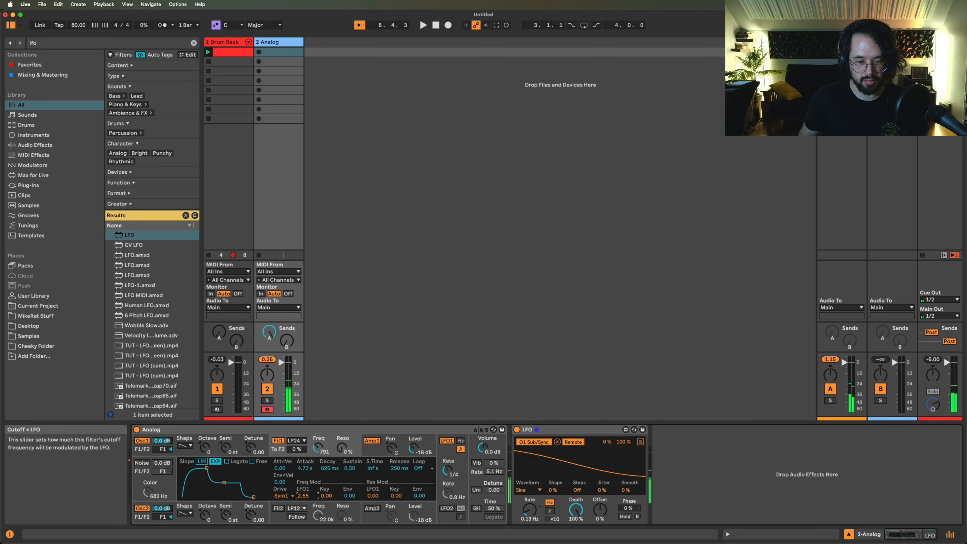
pyautogui.click(461, 442)
pyautogui.moveTo(450, 471)
pyautogui.mouseDown()
pyautogui.moveTo(450, 455)
pyautogui.moveTo(450, 464)
pyautogui.mouseUp()
# Send 100% of Filter 1's output to Filter 2, and turn Filter 2 on with the Formant 12dB/oct type.
pyautogui.click(279, 450)
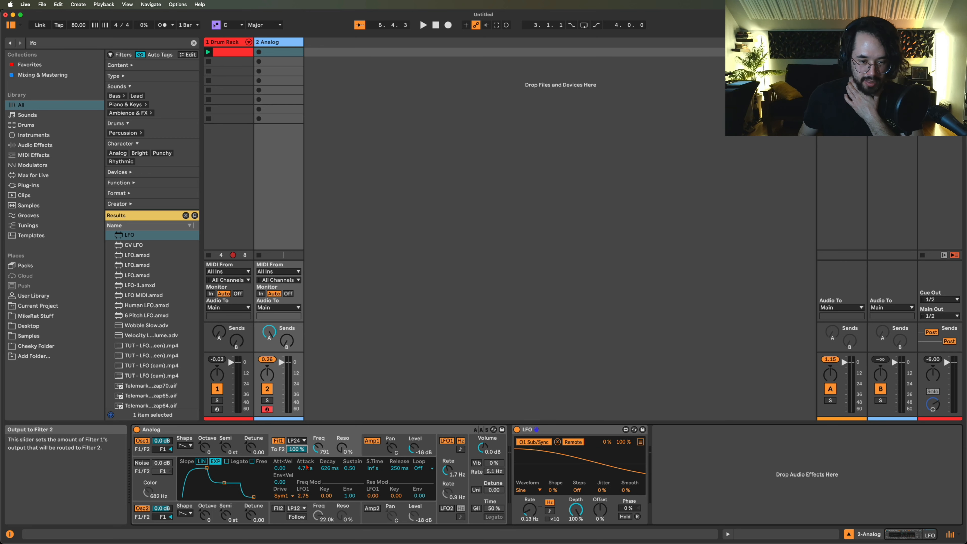
pyautogui.click(277, 509)
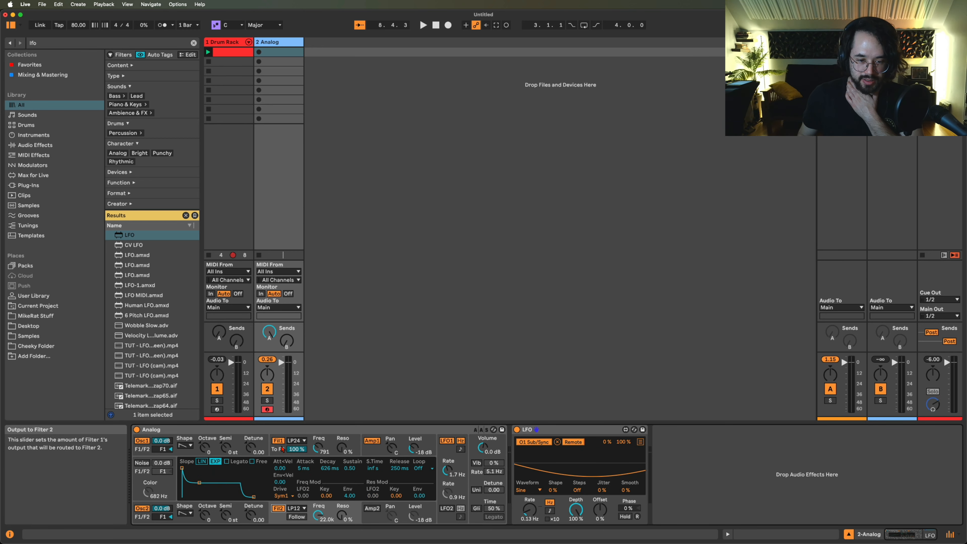
pyautogui.click(296, 508)
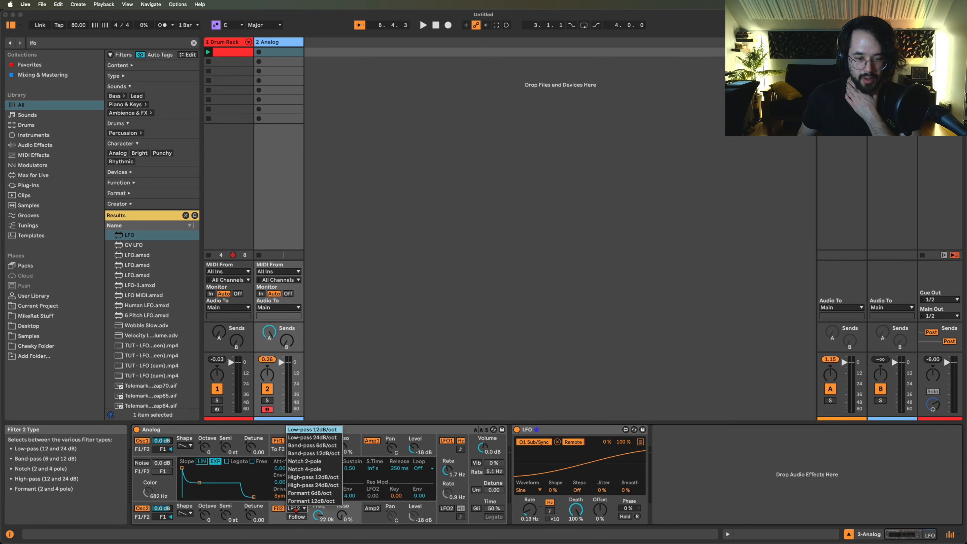
pyautogui.click(300, 501)
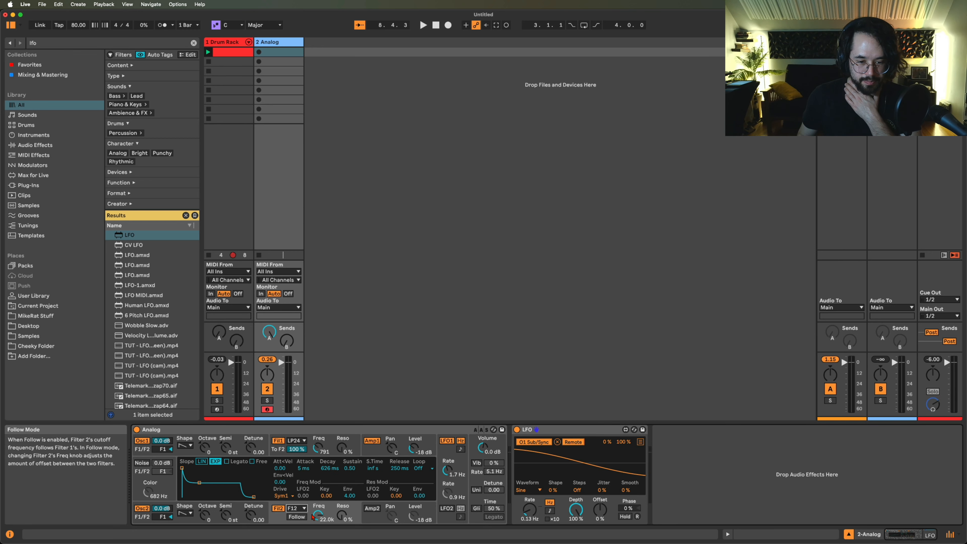
# Switch Amplifier 2 on and Amplifier 1 off, and set Filter 2's cutoff to 925 Hz with 60% resonance.
pyautogui.click(373, 508)
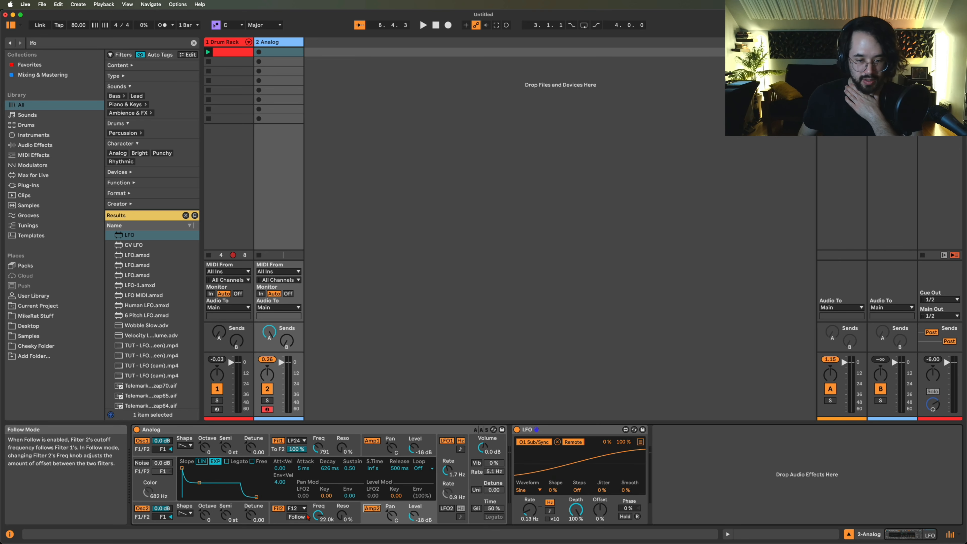
pyautogui.click(372, 441)
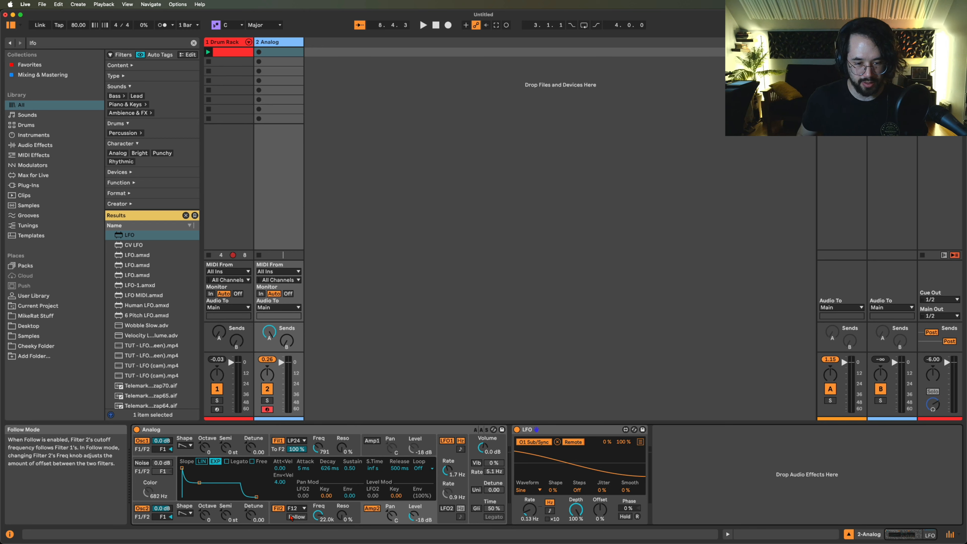
pyautogui.moveTo(317, 515); pyautogui.dragTo(318, 543)
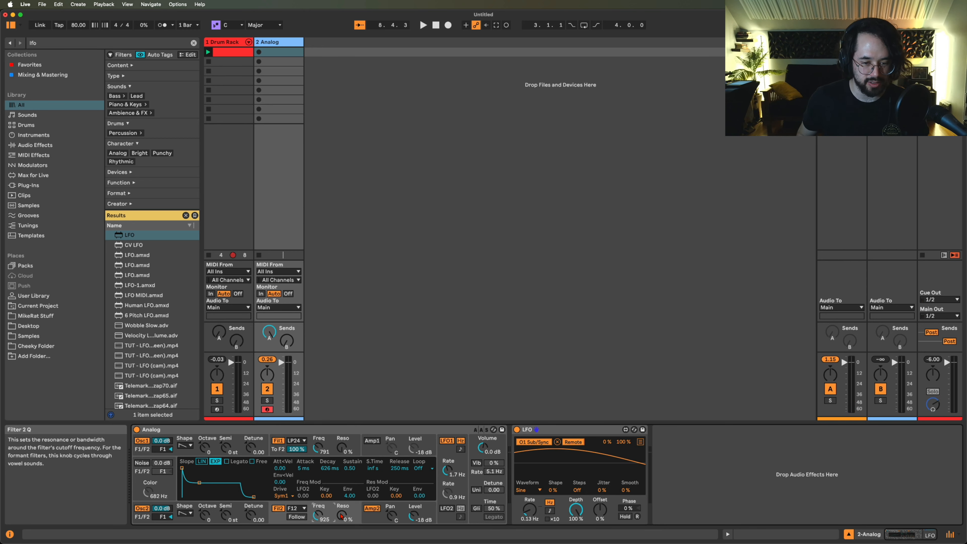
pyautogui.moveTo(341, 516); pyautogui.dragTo(341, 482)
# Search for "spectrum", add the Spectrum device after the LFO device, and enlarge its expanded display.
pyautogui.press('super+f')
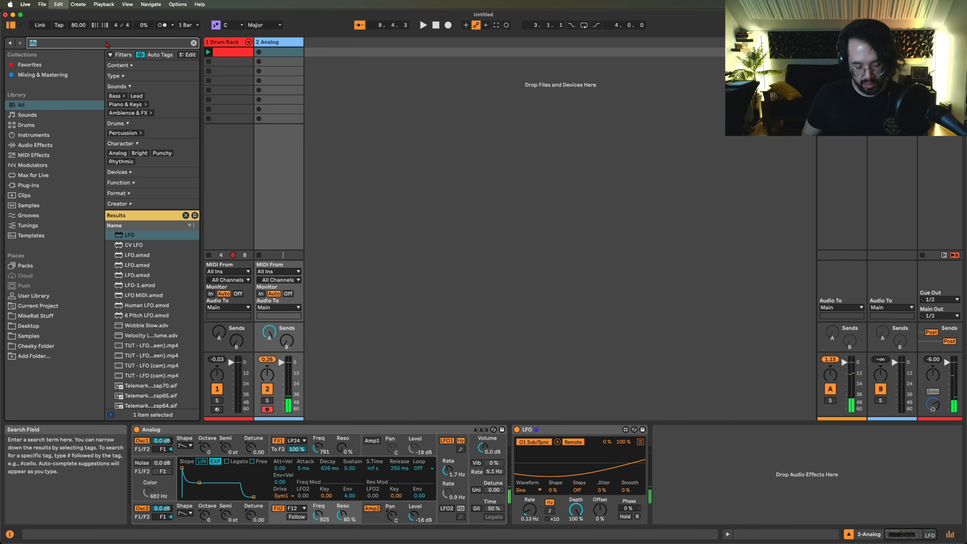
pyautogui.write('spectru')
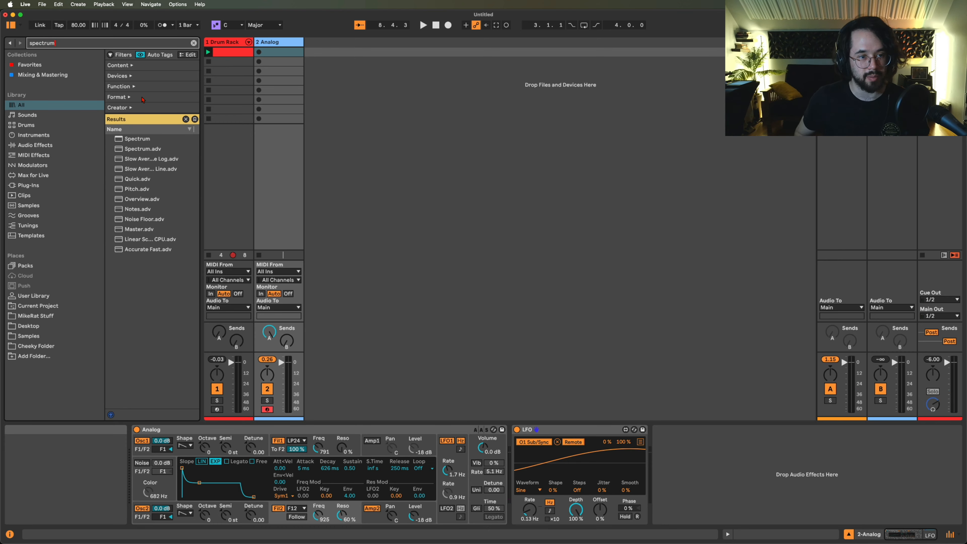
pyautogui.write('m')
pyautogui.doubleClick(123, 141)
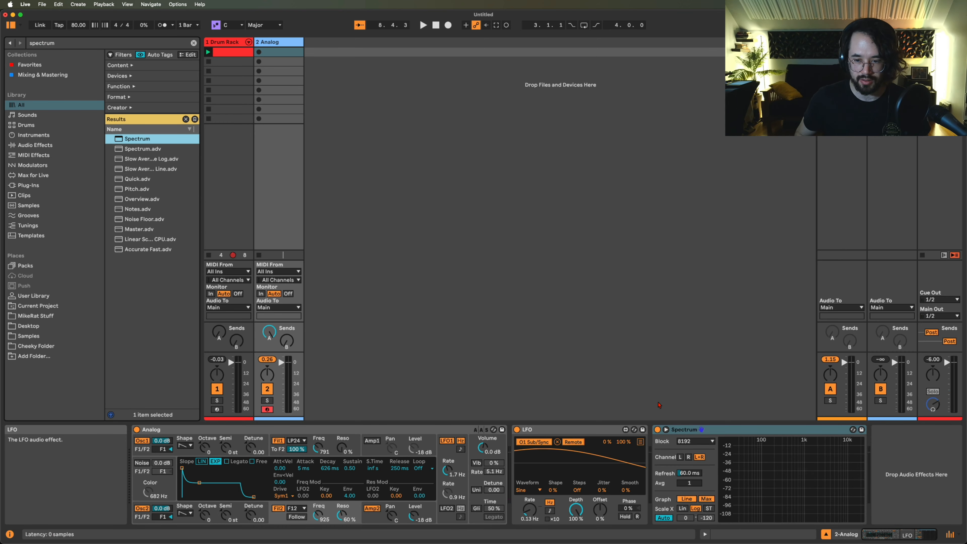
pyautogui.click(666, 430)
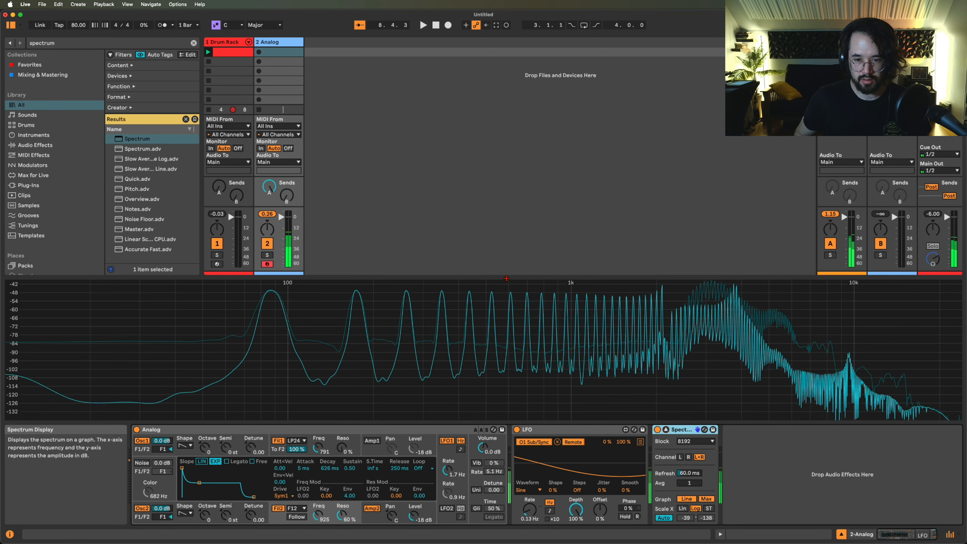
pyautogui.moveTo(506, 278); pyautogui.dragTo(506, 149)
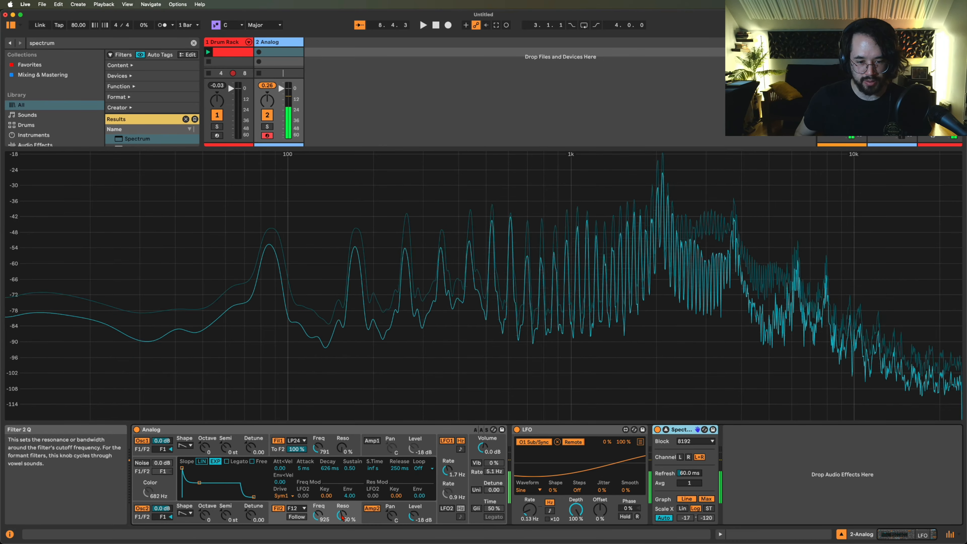
# Reduce Filter 2's resonance to 43% and its cutoff to 640 Hz.
pyautogui.moveTo(342, 517)
pyautogui.mouseDown()
pyautogui.moveTo(342, 539)
pyautogui.moveTo(342, 523)
pyautogui.mouseUp()
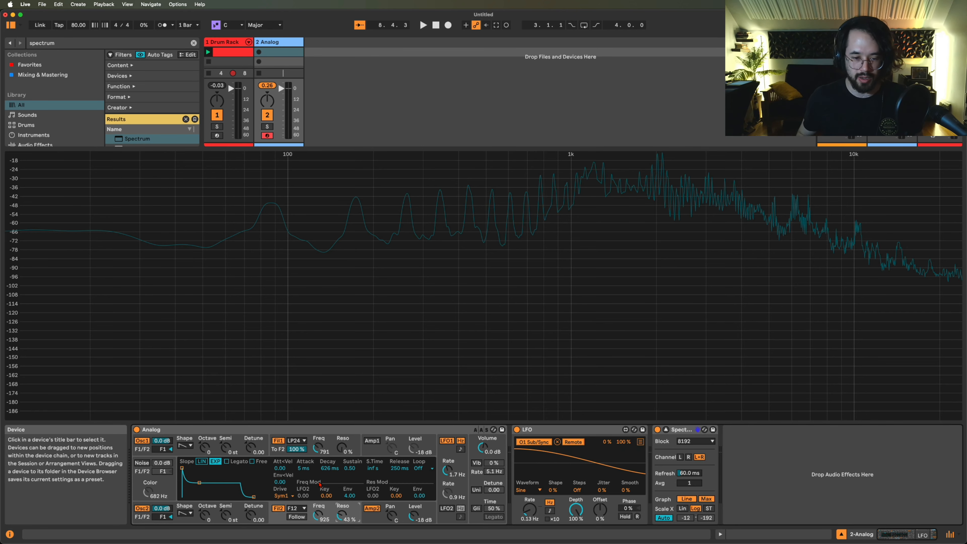
pyautogui.moveTo(319, 515); pyautogui.dragTo(318, 522)
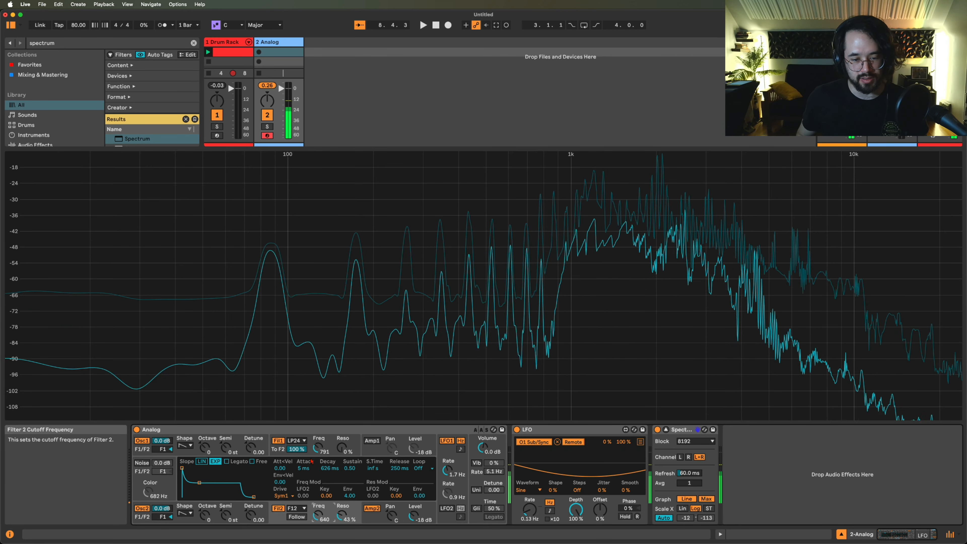
# Switch on Analog's LFO2 with the Noise1 waveform at a rate of 2.3 Hz.
pyautogui.click(446, 509)
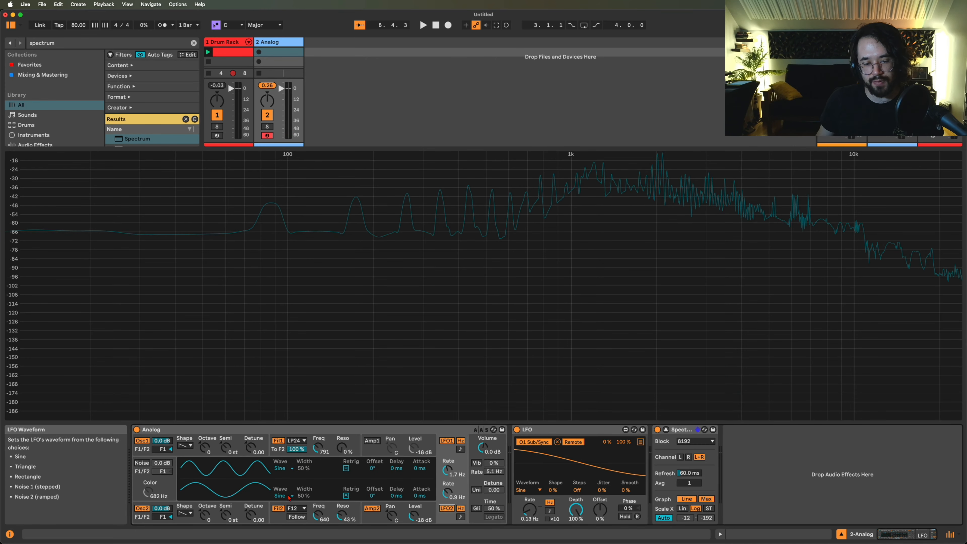
pyautogui.click(287, 495)
pyautogui.click(287, 528)
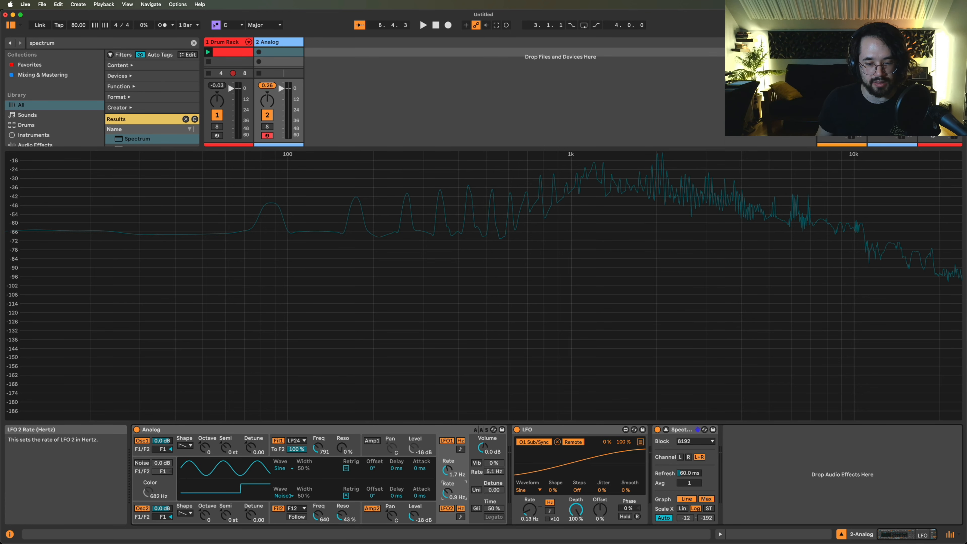
pyautogui.moveTo(448, 493)
pyautogui.mouseDown()
pyautogui.moveTo(448, 483)
pyautogui.moveTo(448, 493)
pyautogui.mouseUp()
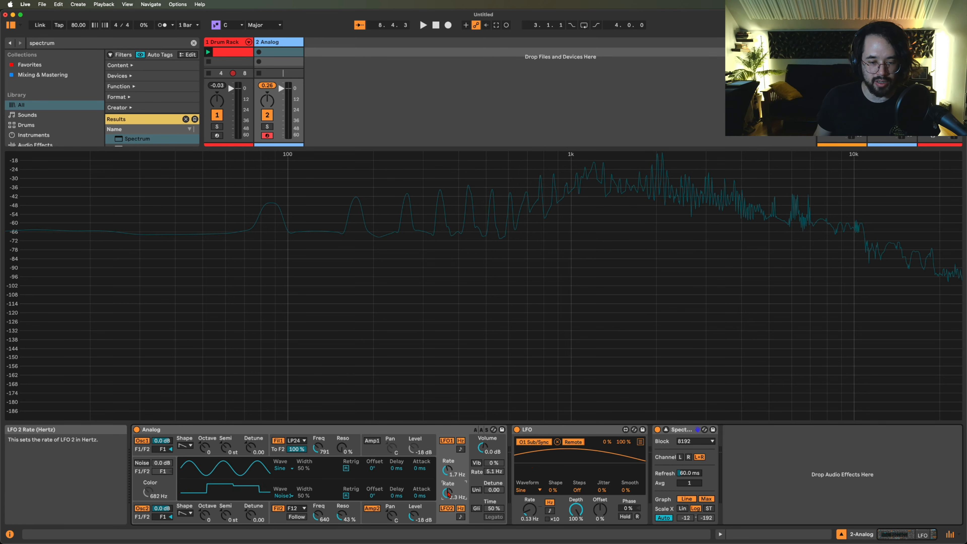
# Change LFO2 to the Noise2 waveform and set its rate to 2.8 Hz.
pyautogui.click(284, 496)
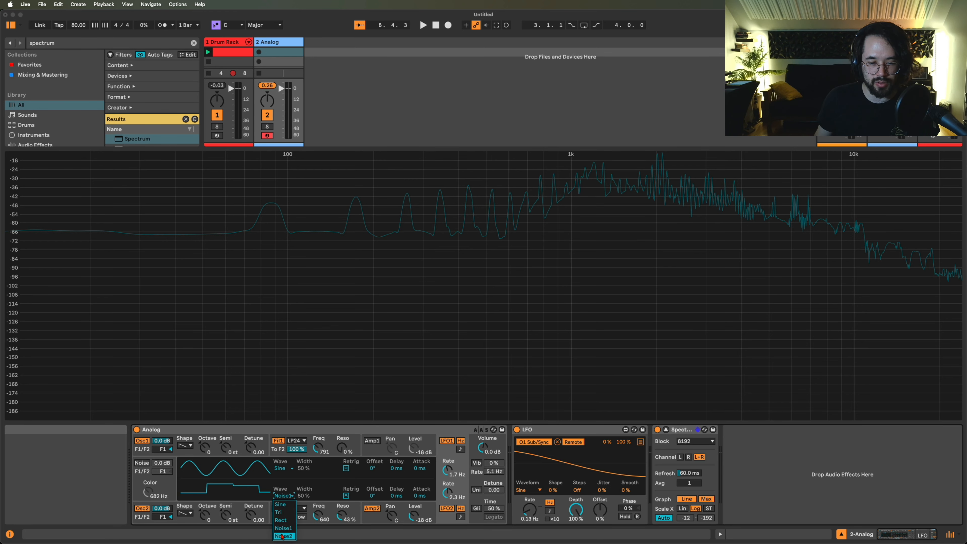
pyautogui.click(281, 539)
pyautogui.moveTo(448, 494)
pyautogui.mouseDown()
pyautogui.moveTo(448, 476)
pyautogui.moveTo(447, 501)
pyautogui.mouseUp()
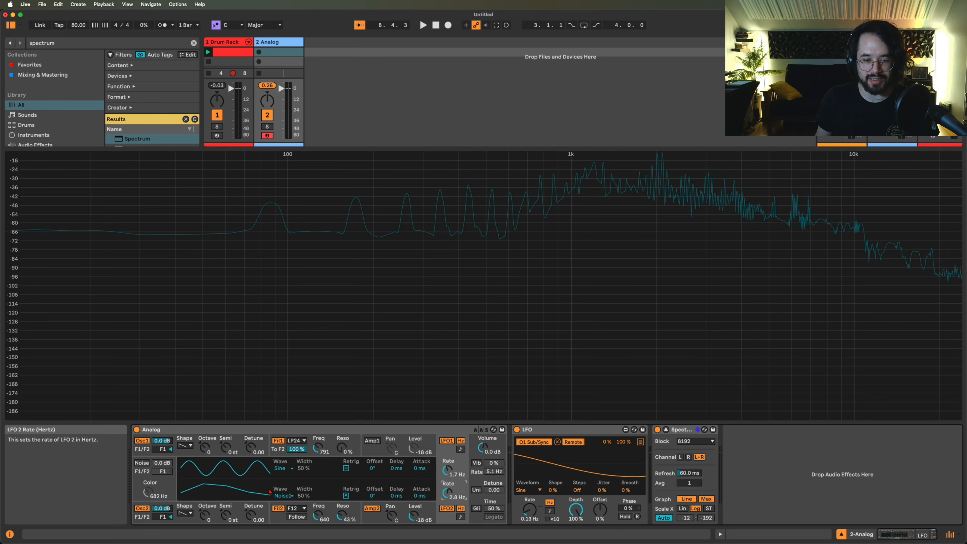
# Set Filter 2's LFO2 modulation to 4.00 for frequency and -4.00 for resonance, with key tracking at 1.00 and cutoff at 263 Hz.
pyautogui.click(279, 503)
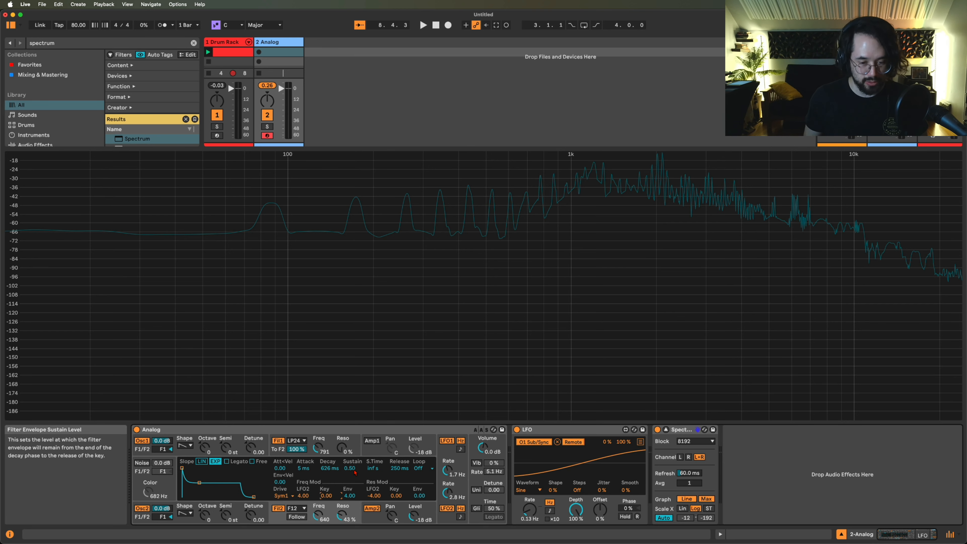
pyautogui.doubleClick(326, 498)
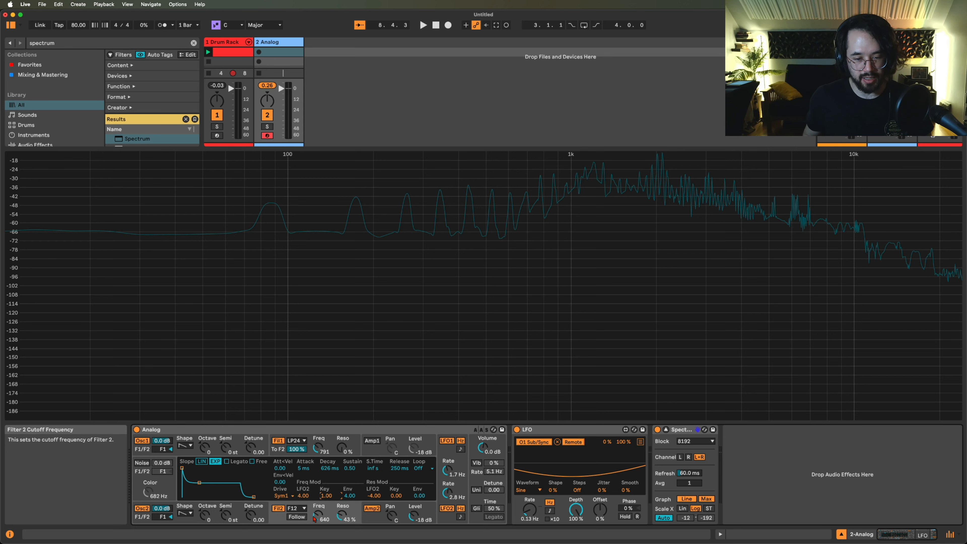
pyautogui.write('263')
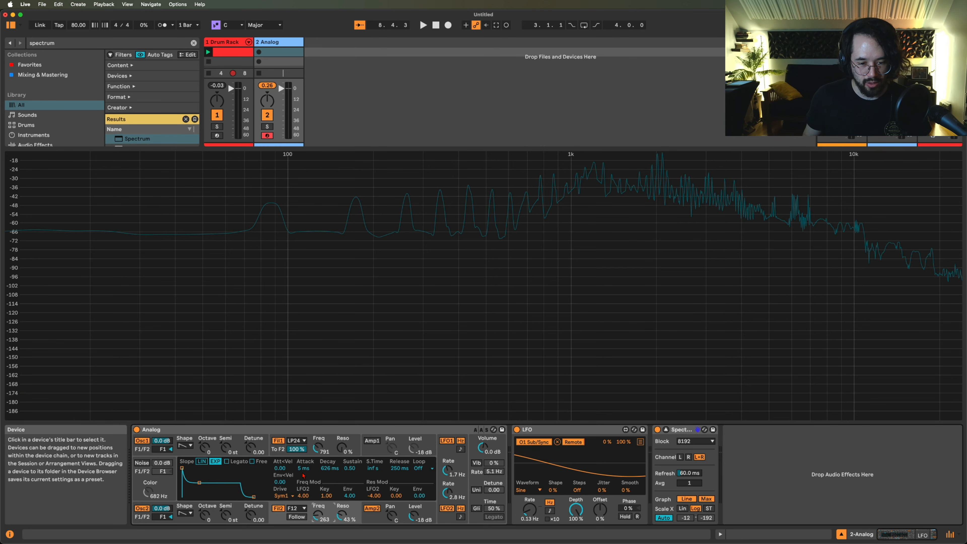
# Turn Amplifier 1 back on, audition notes in different octaves, and lower Amplifier 2's level to -24 dB.
pyautogui.press('x')
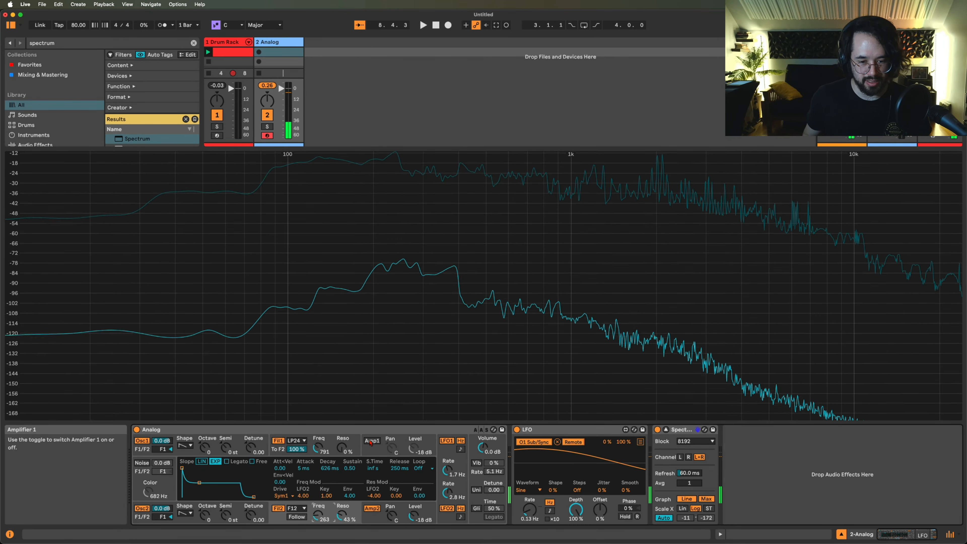
pyautogui.click(370, 441)
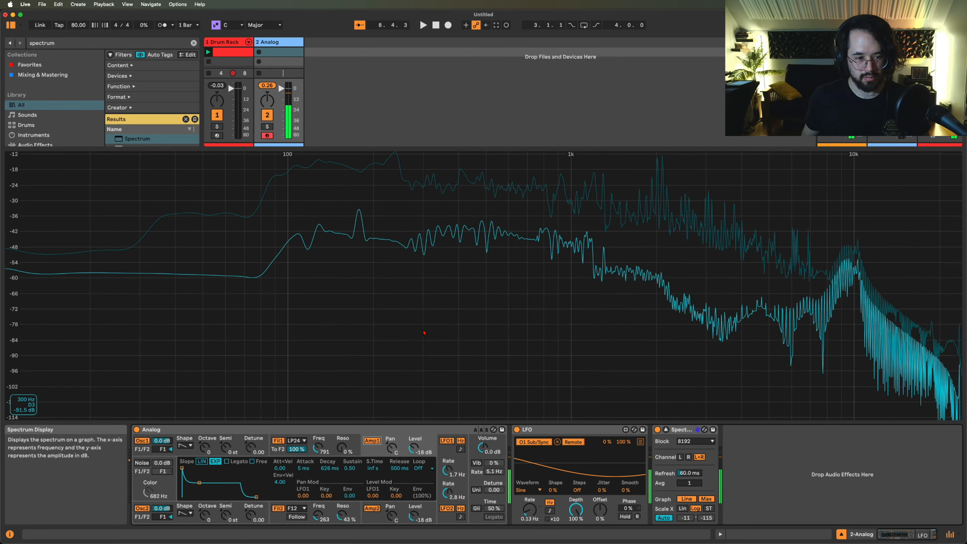
pyautogui.press('z')
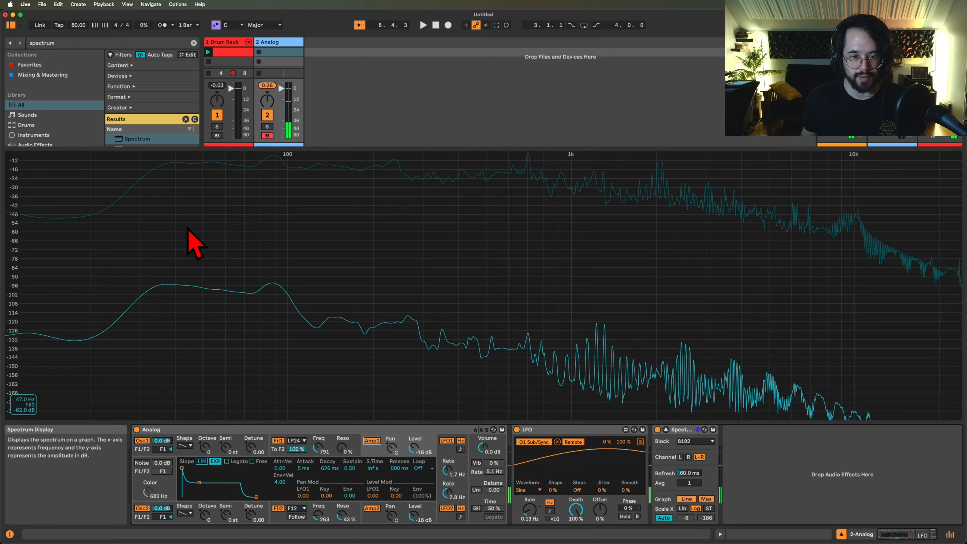
pyautogui.press('z')
pyautogui.press('f')
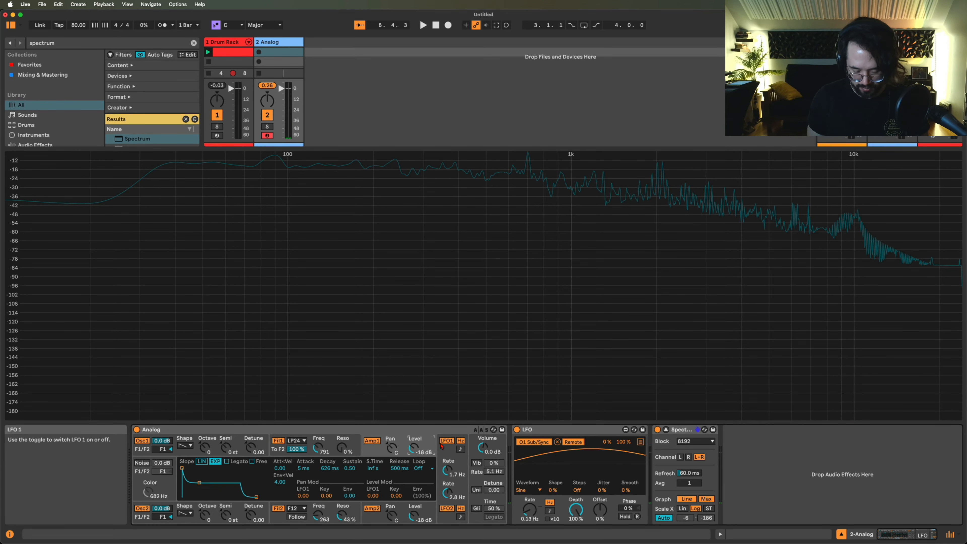
pyautogui.click(414, 516)
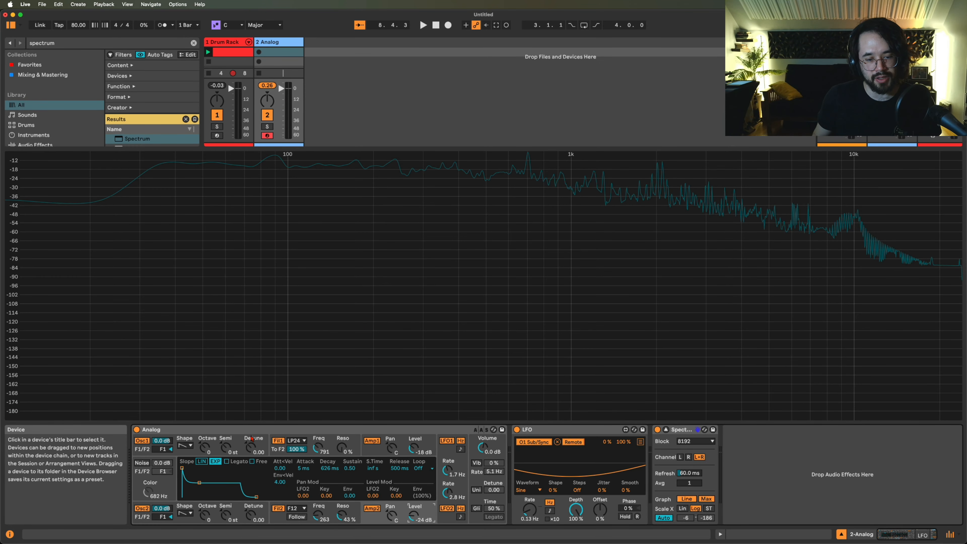
# Detune Oscillator 1 to 0.01 and Oscillator 2 to -0.02.
pyautogui.moveTo(250, 447); pyautogui.dragTo(250, 445)
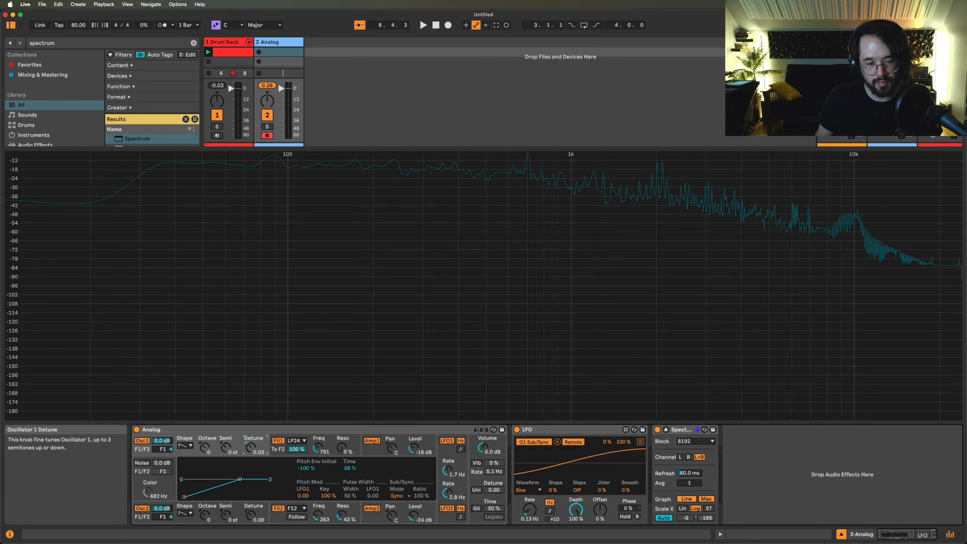
pyautogui.click(250, 515)
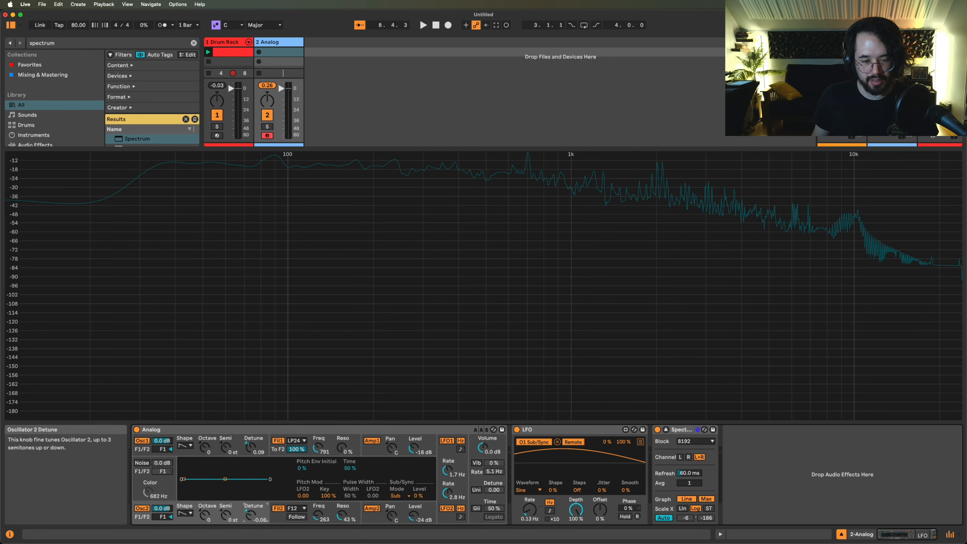
pyautogui.moveTo(250, 448); pyautogui.dragTo(250, 454)
pyautogui.click(250, 515)
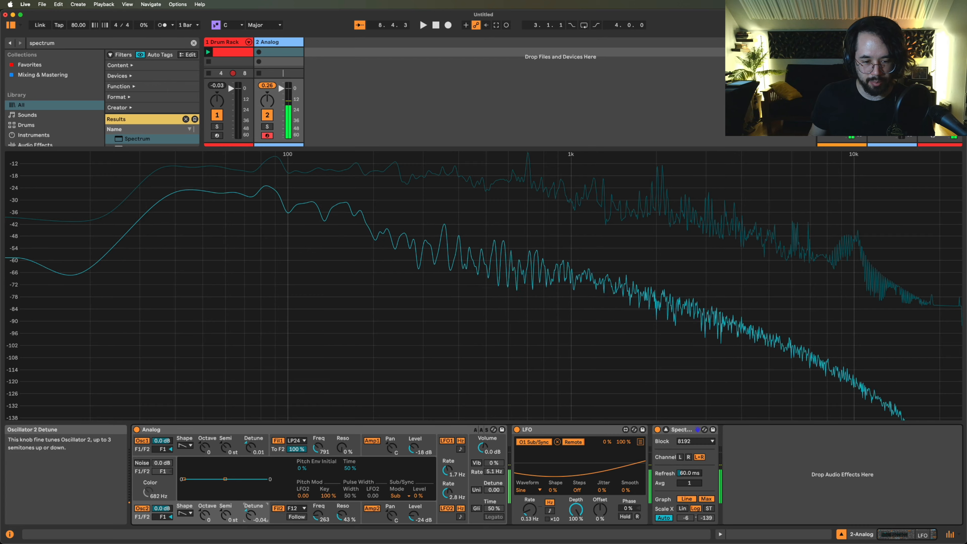
pyautogui.moveTo(250, 515); pyautogui.dragTo(250, 514)
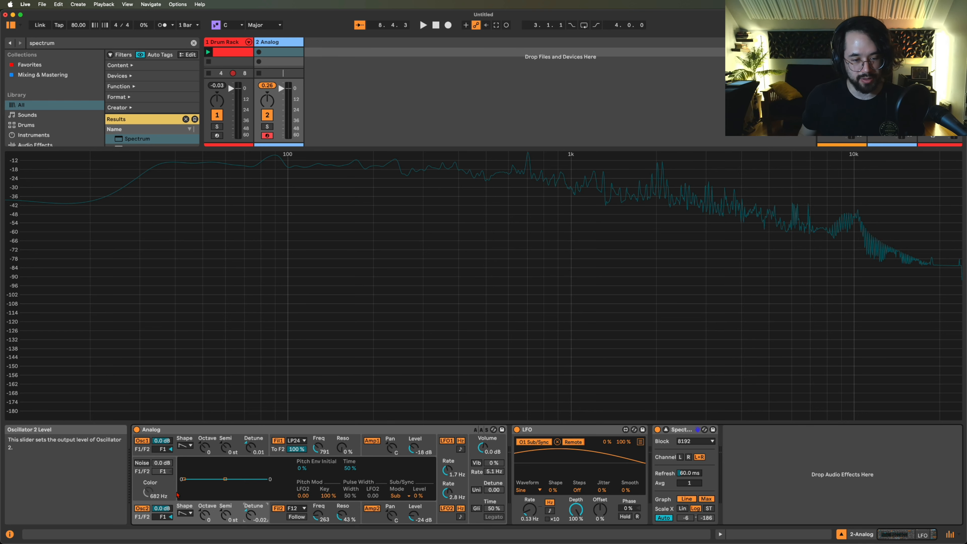
# Turn on vibrato at 47% and unison with a detune of 35.94.
pyautogui.click(478, 463)
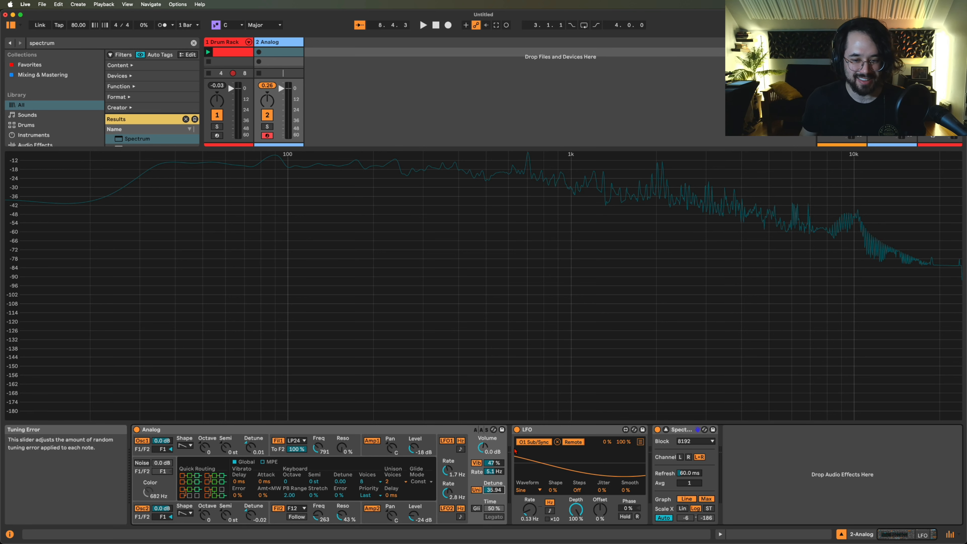
# Examine the LFO waveforms and compare the envelopes of Amplifier 1 and Amplifier 2.
pyautogui.click(446, 451)
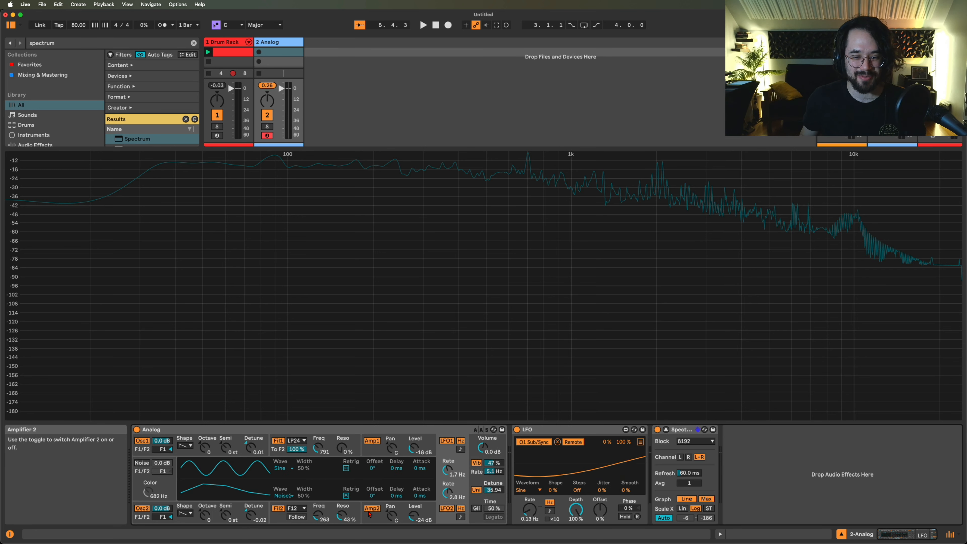
pyautogui.click(372, 509)
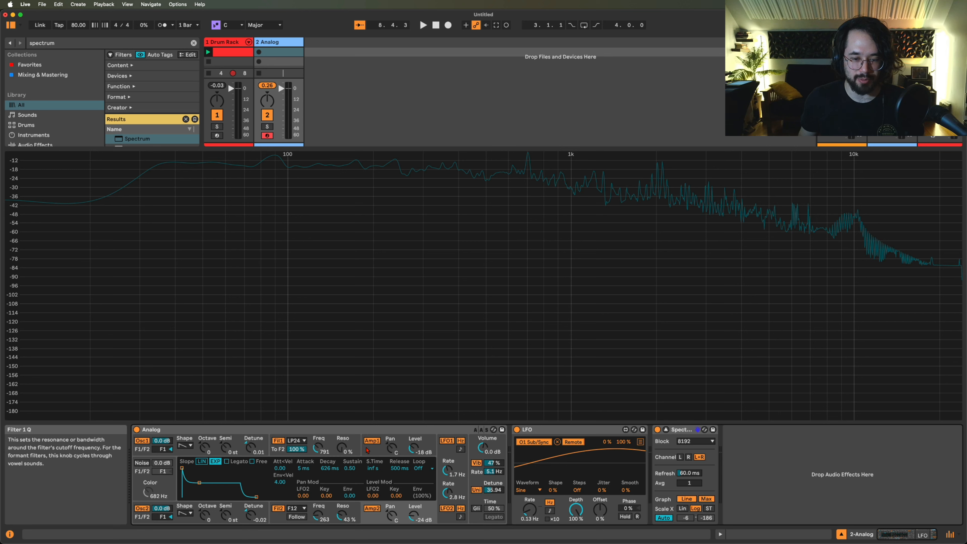
pyautogui.click(371, 441)
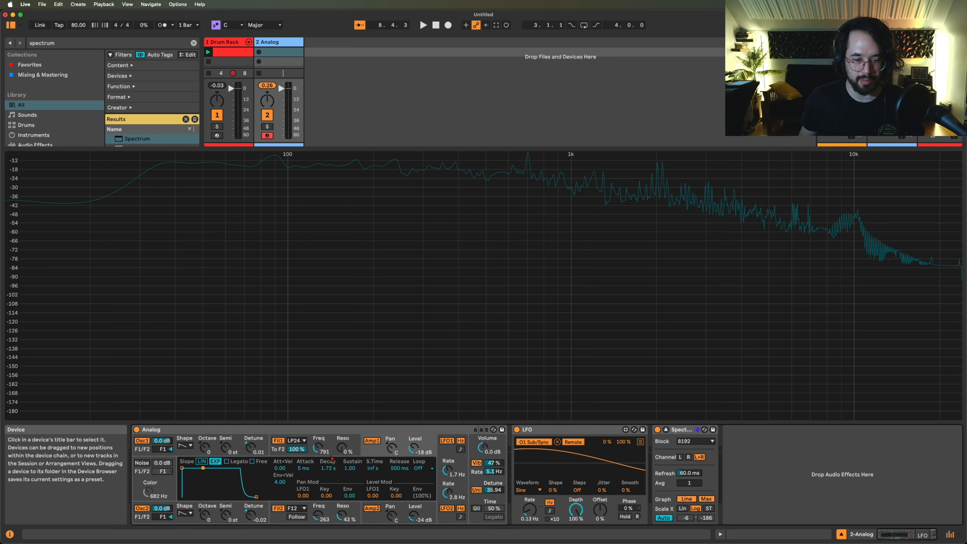
pyautogui.click(372, 509)
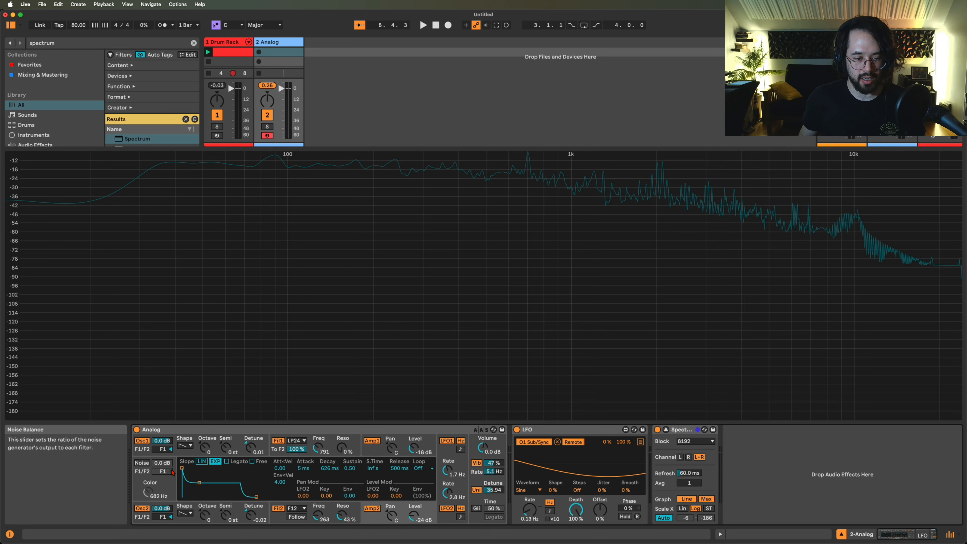
# Compare the two filter envelopes and set Filter 2's envelope attack to 11.2 s.
pyautogui.click(273, 449)
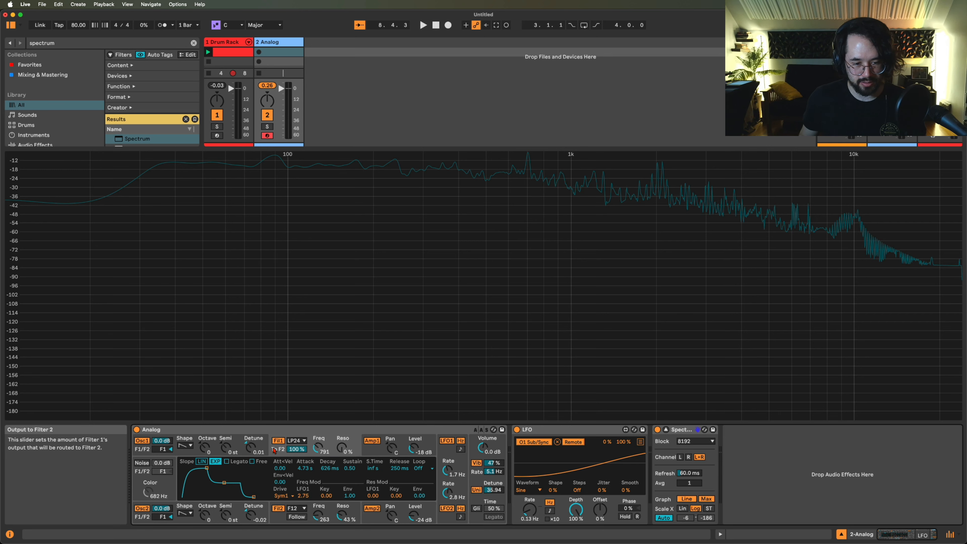
pyautogui.click(274, 518)
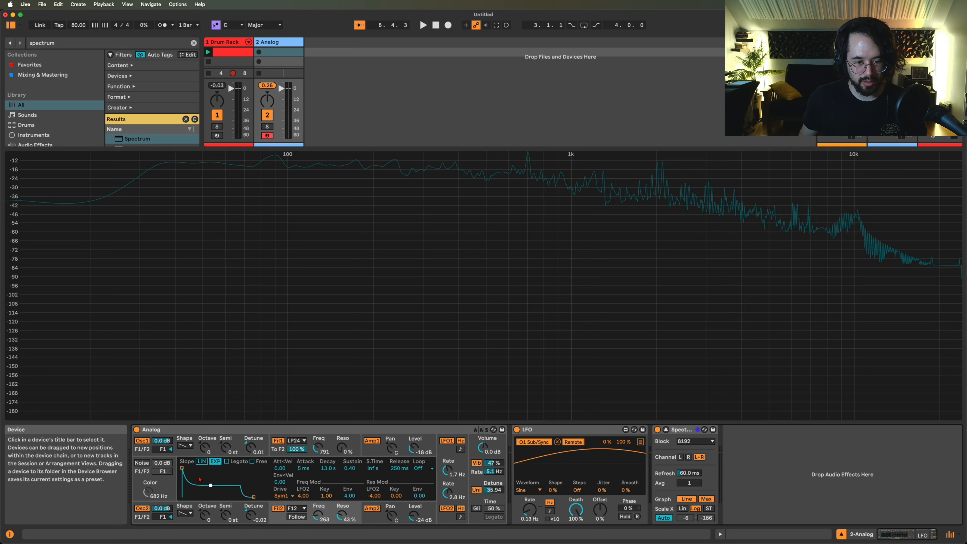
pyautogui.moveTo(182, 468); pyautogui.dragTo(203, 468)
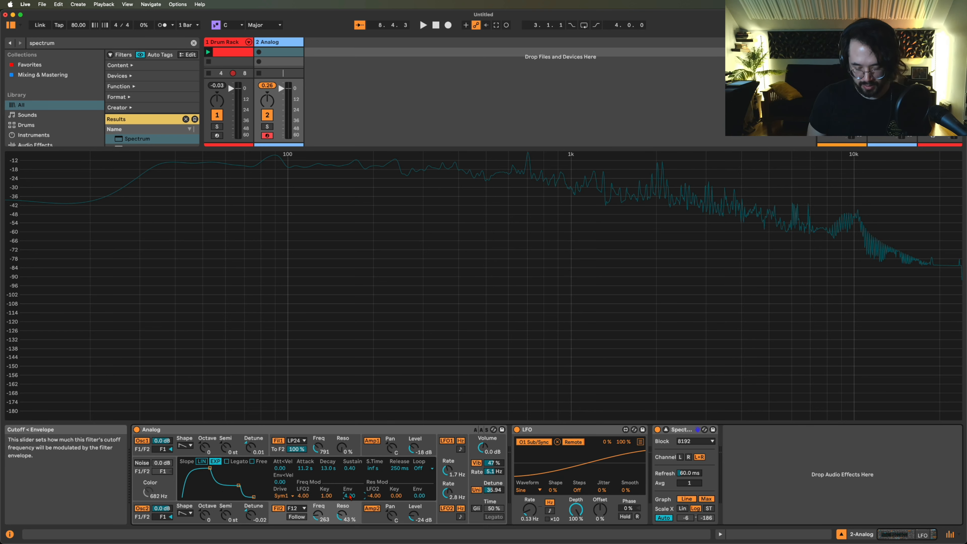
pyautogui.click(278, 441)
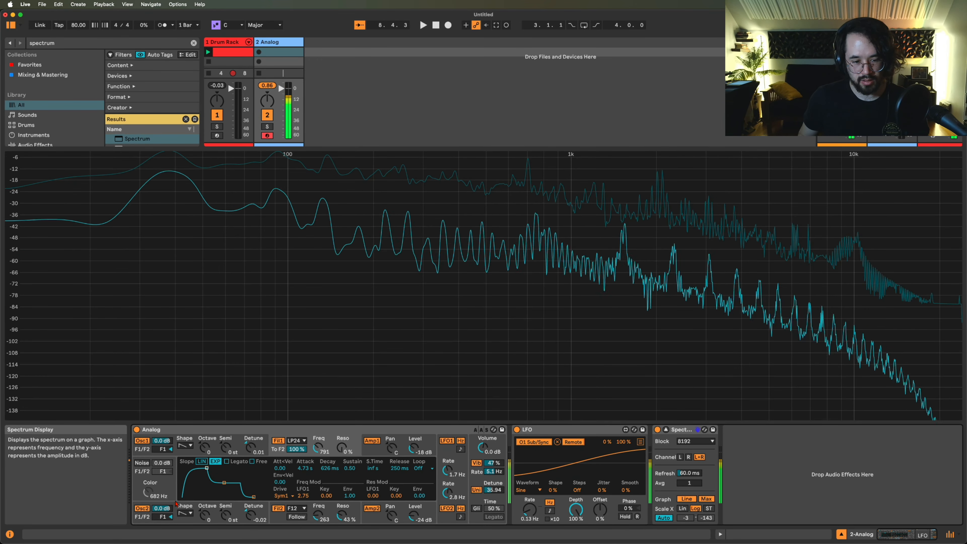
# Try out the sub oscillator level of Oscillator 2.
pyautogui.click(185, 521)
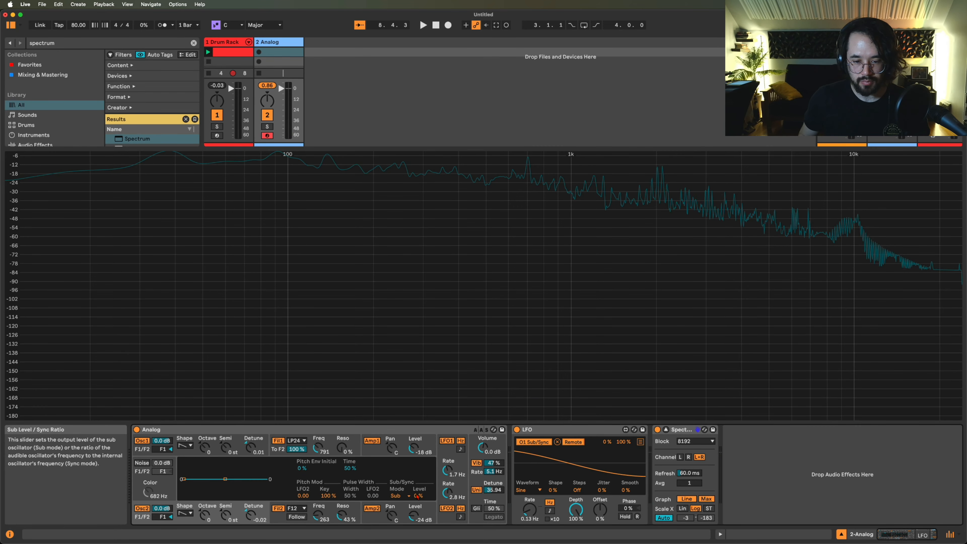
pyautogui.moveTo(420, 498); pyautogui.dragTo(420, 501)
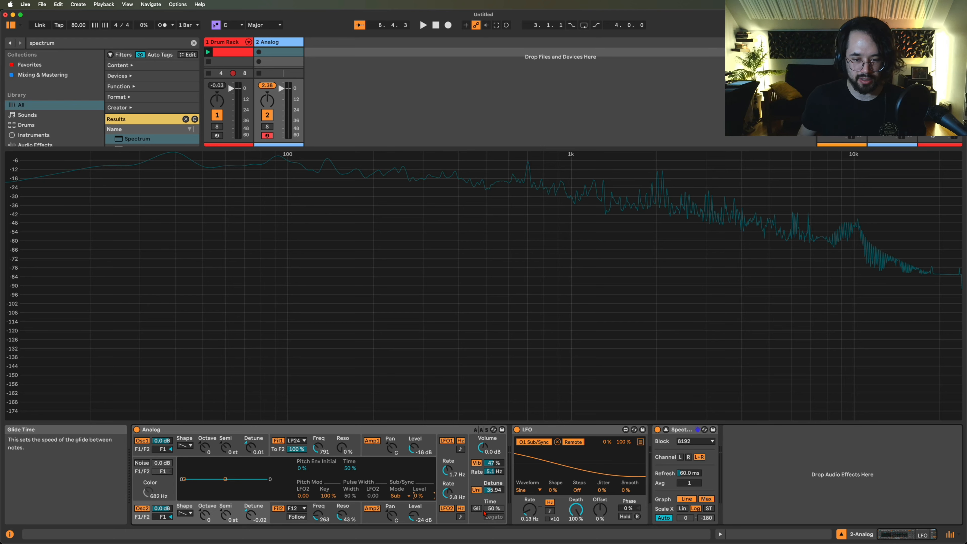
# Set Analog's voices to Mono, auditioning notes with glide on and then switching glide off.
pyautogui.click(477, 508)
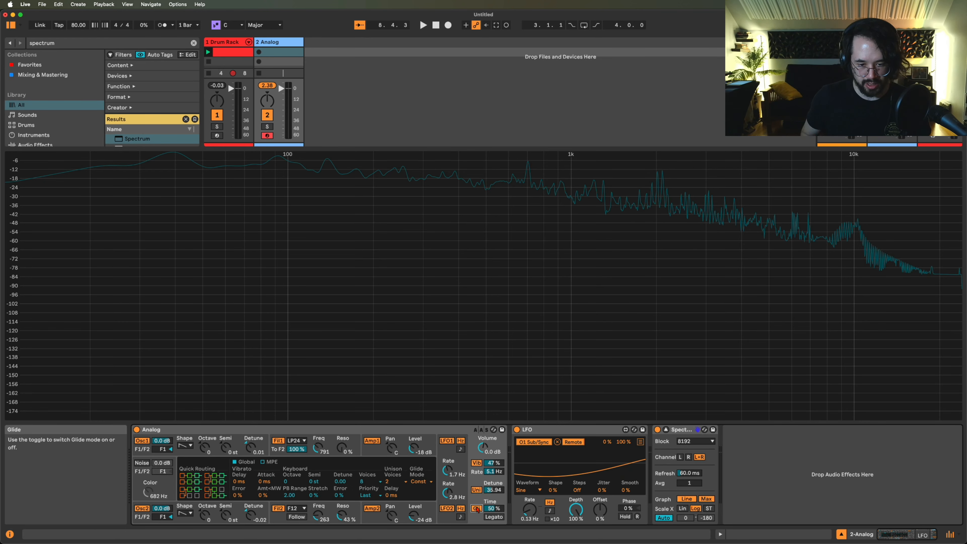
pyautogui.click(389, 482)
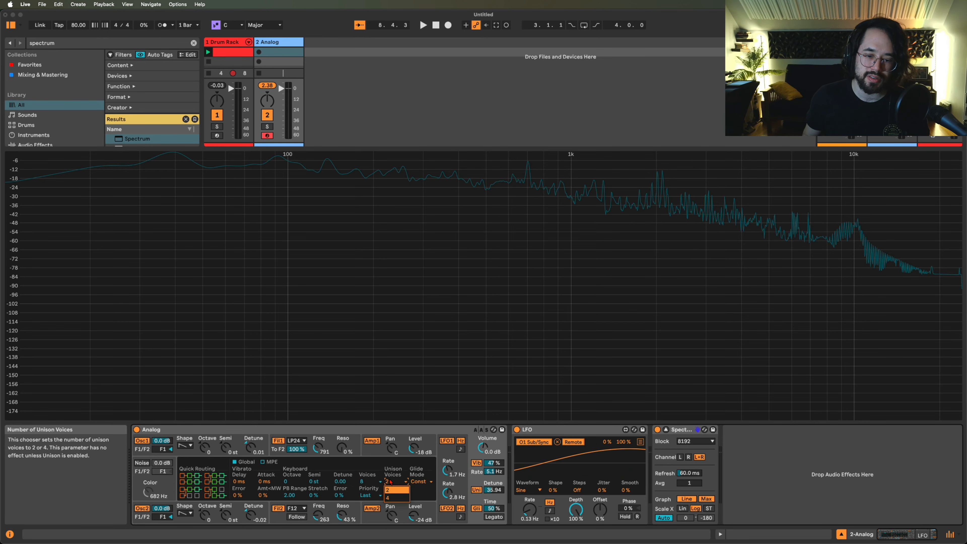
pyautogui.click(367, 482)
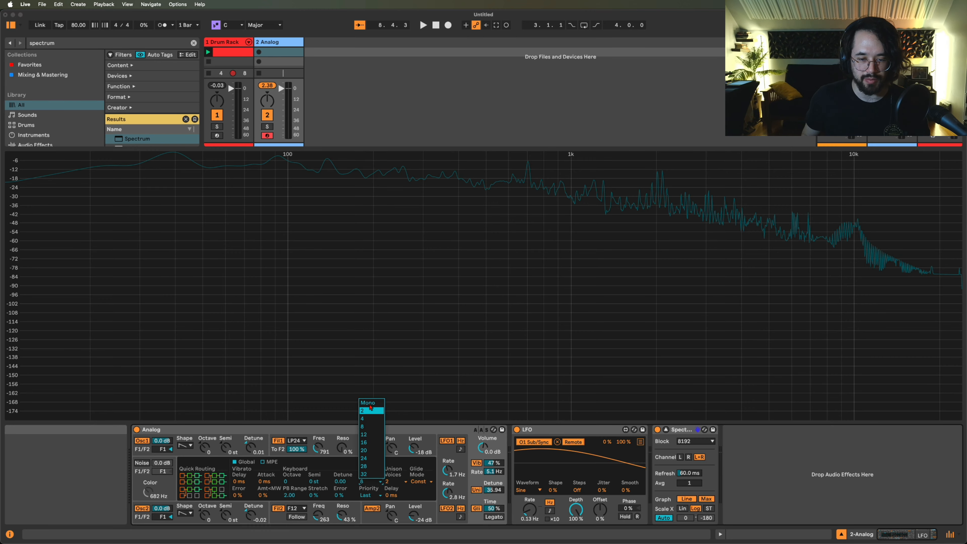
pyautogui.click(370, 403)
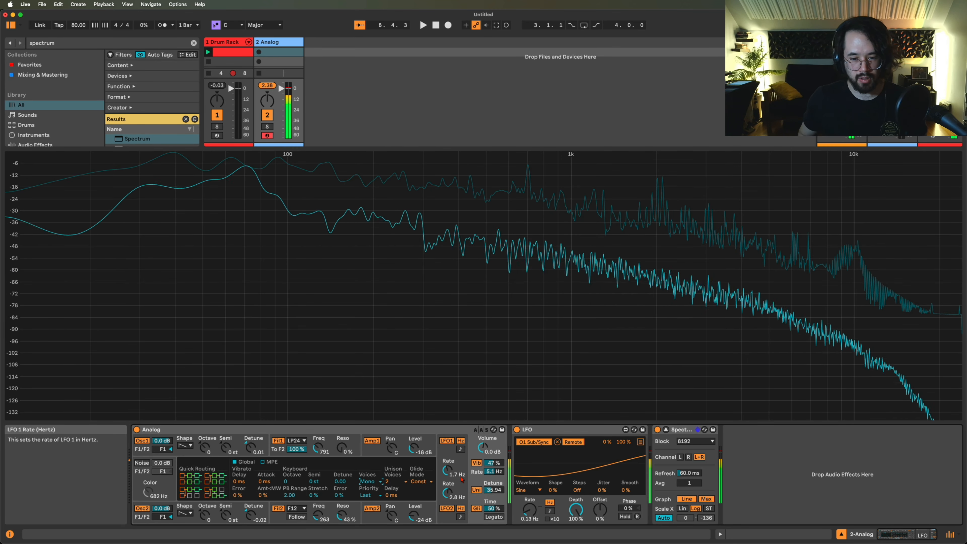
pyautogui.click(476, 509)
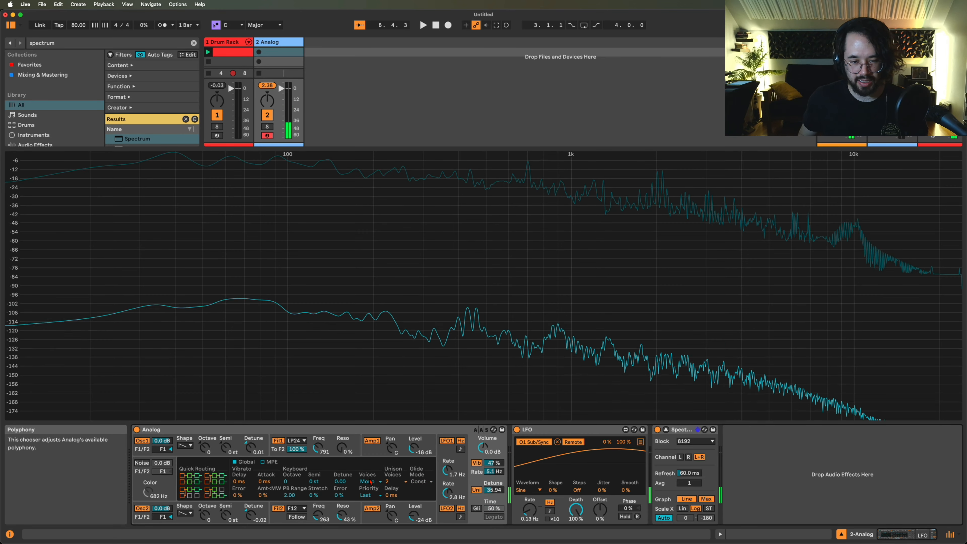
pyautogui.click(367, 481)
pyautogui.click(368, 484)
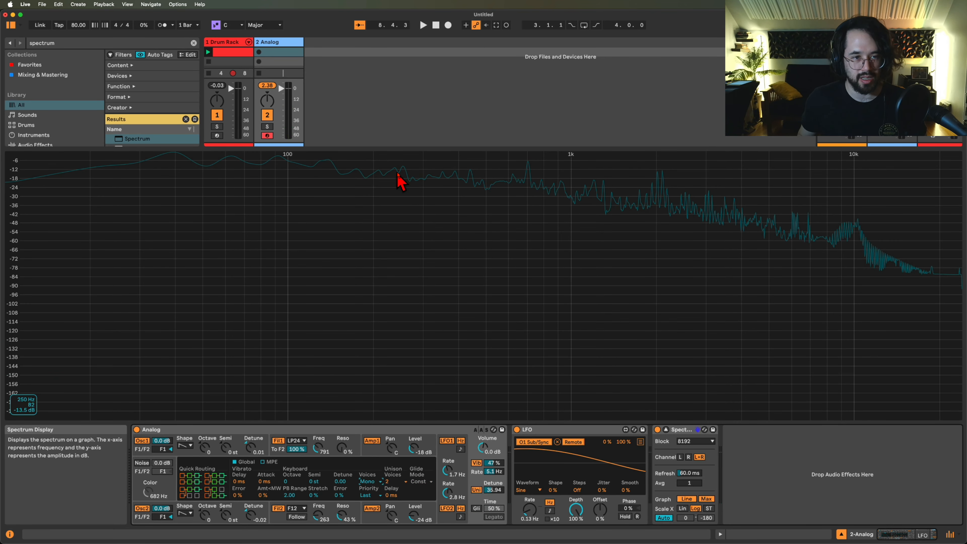
# Enlarge the session mixer area above the spectrum, select the Analog device, and play low notes.
pyautogui.moveTo(312, 146); pyautogui.dragTo(308, 169)
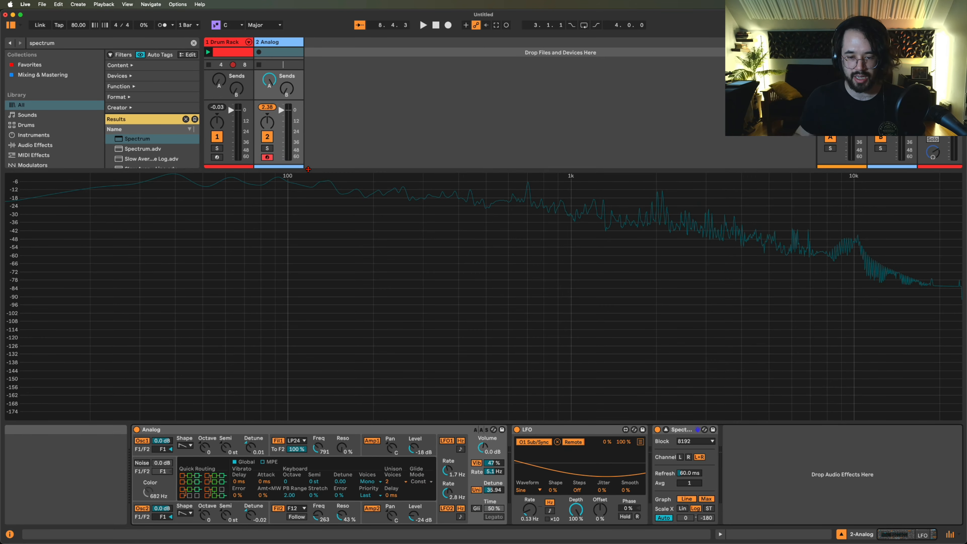
pyautogui.click(324, 430)
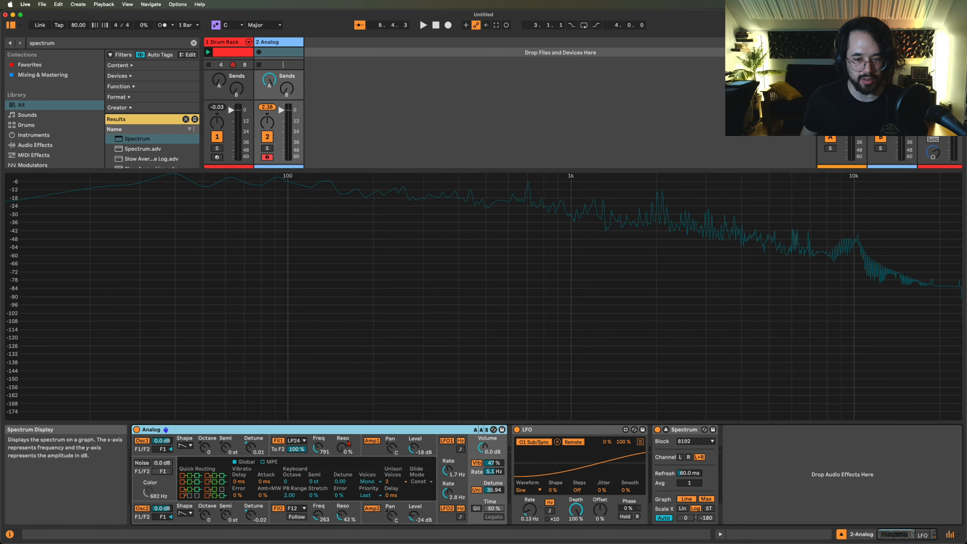
pyautogui.press('z')
pyautogui.press('f')
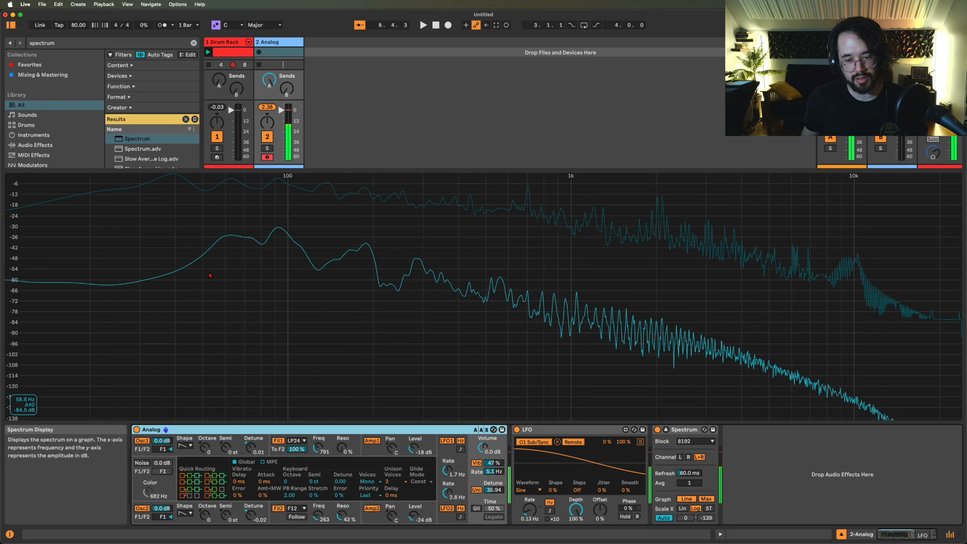
# Lower Amplifier 2's level to -32 dB and raise LFO 1's rate to 2.8 Hz.
pyautogui.click(414, 516)
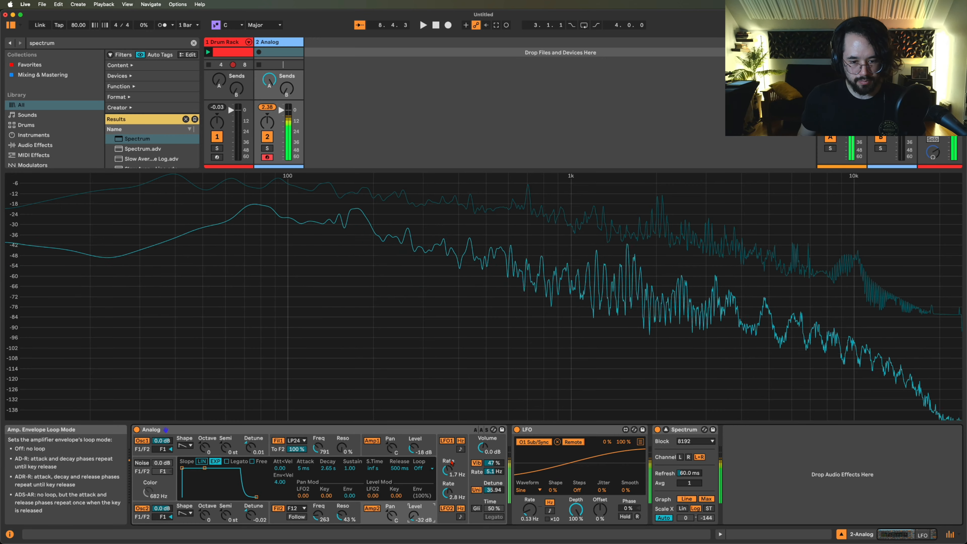
pyautogui.moveTo(446, 472); pyautogui.dragTo(446, 465)
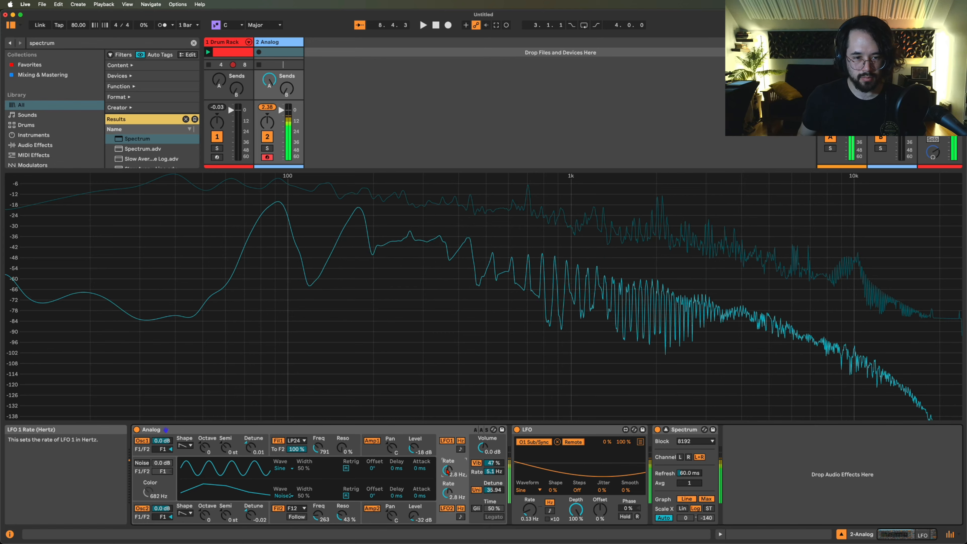
# Search the browser for "phaser" and add the Phaser-Flanger effect directly after Analog.
pyautogui.click(73, 43)
pyautogui.write('phaser')
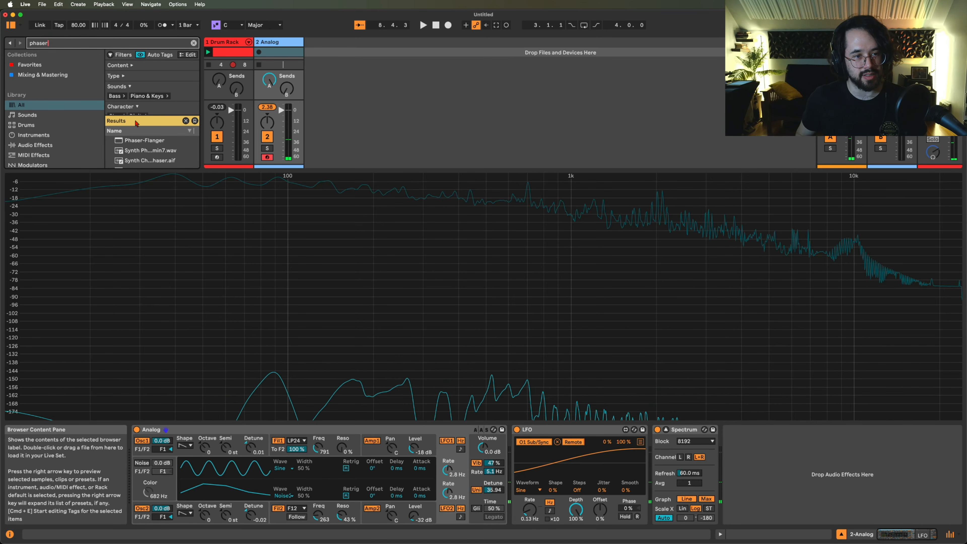
pyautogui.doubleClick(121, 141)
pyautogui.moveTo(800, 430); pyautogui.dragTo(514, 452)
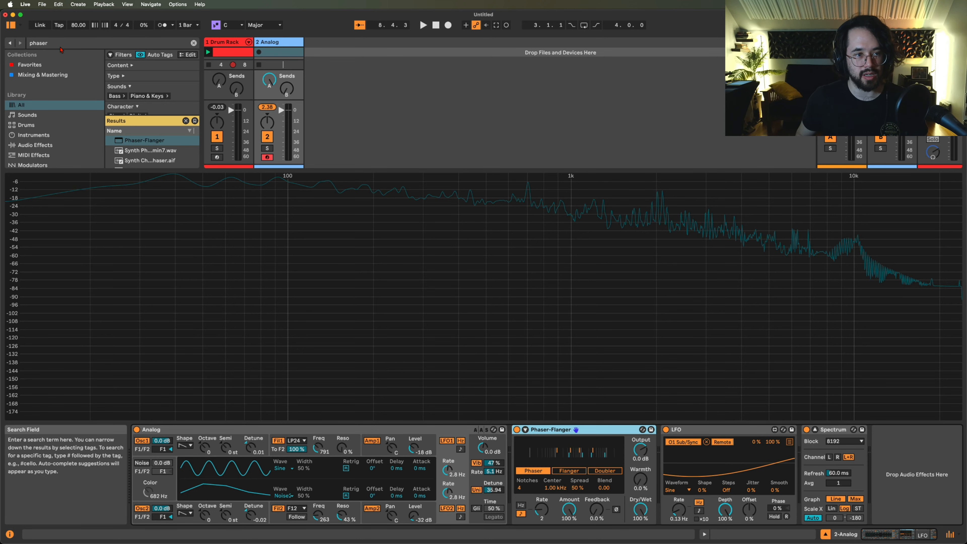
# Add a Limiter after the Spectrum, turn on Maximize, and set its threshold to -5.5 dB.
pyautogui.click(68, 44)
pyautogui.write('limi')
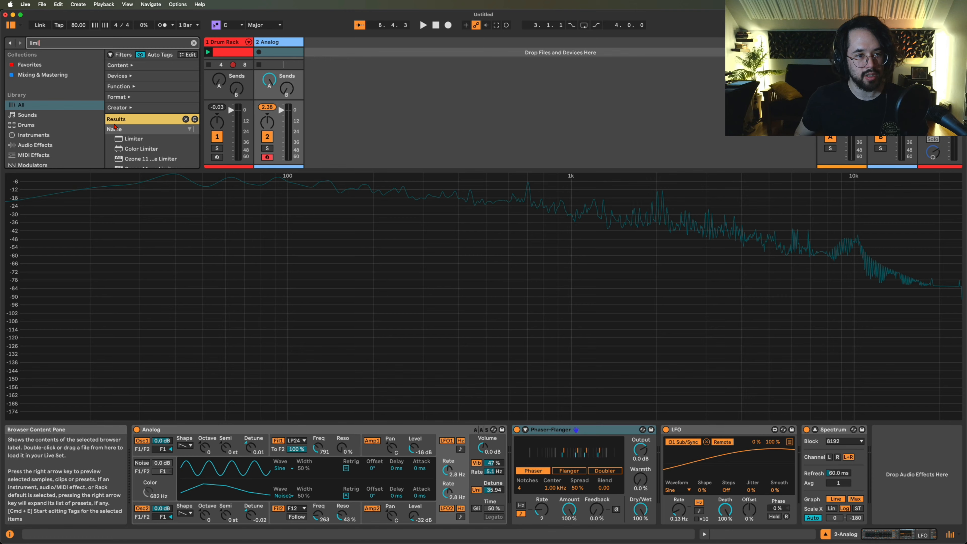
pyautogui.doubleClick(123, 140)
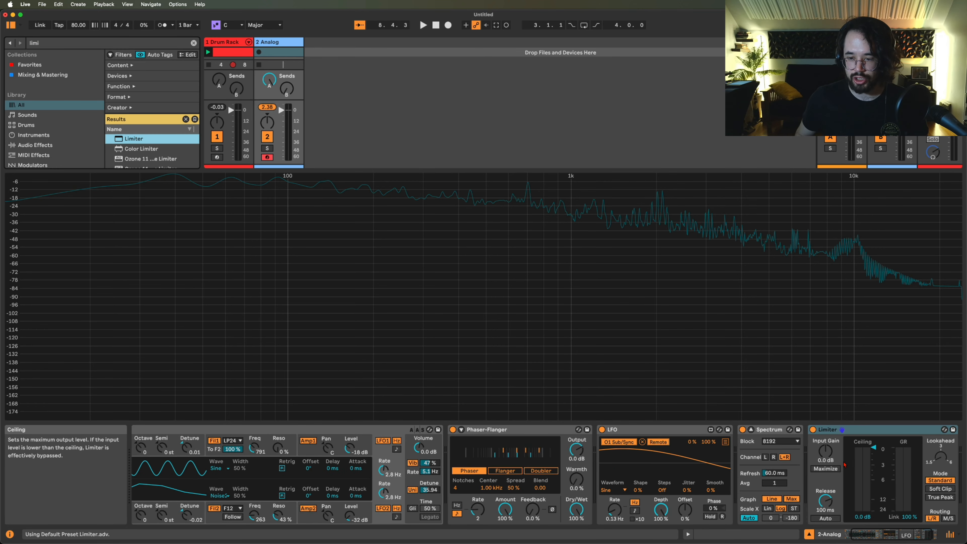
pyautogui.click(825, 469)
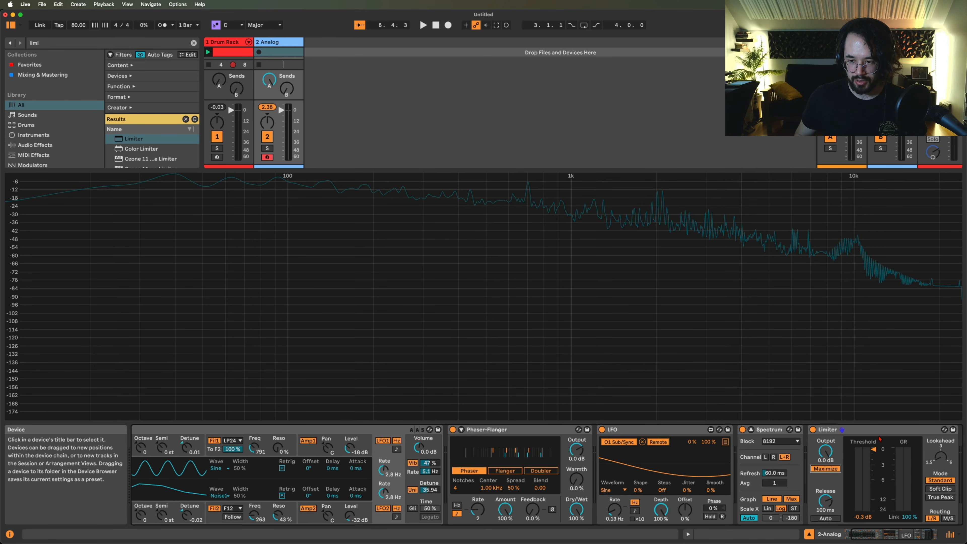
pyautogui.moveTo(874, 450); pyautogui.dragTo(874, 477)
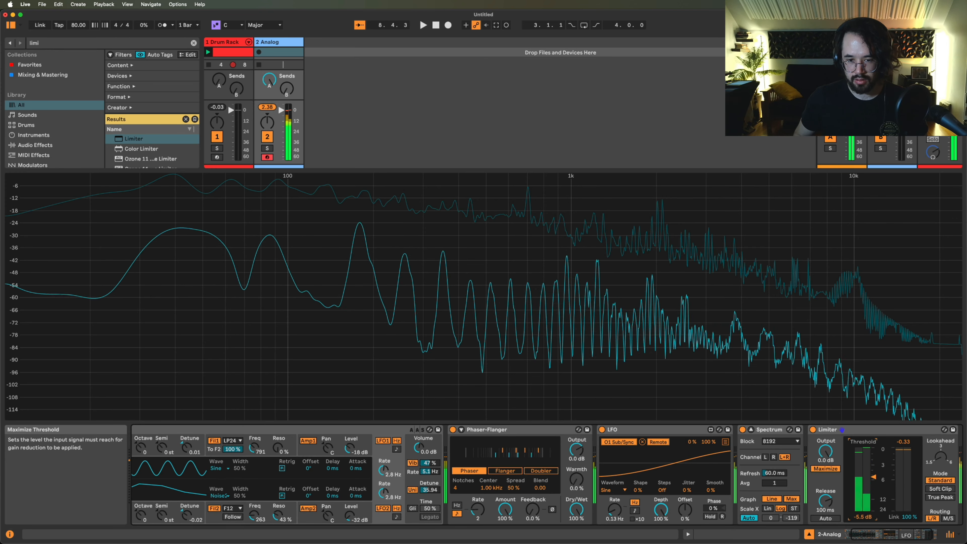
# Search the browser for "erosion".
pyautogui.click(50, 44)
pyautogui.write('erosion')
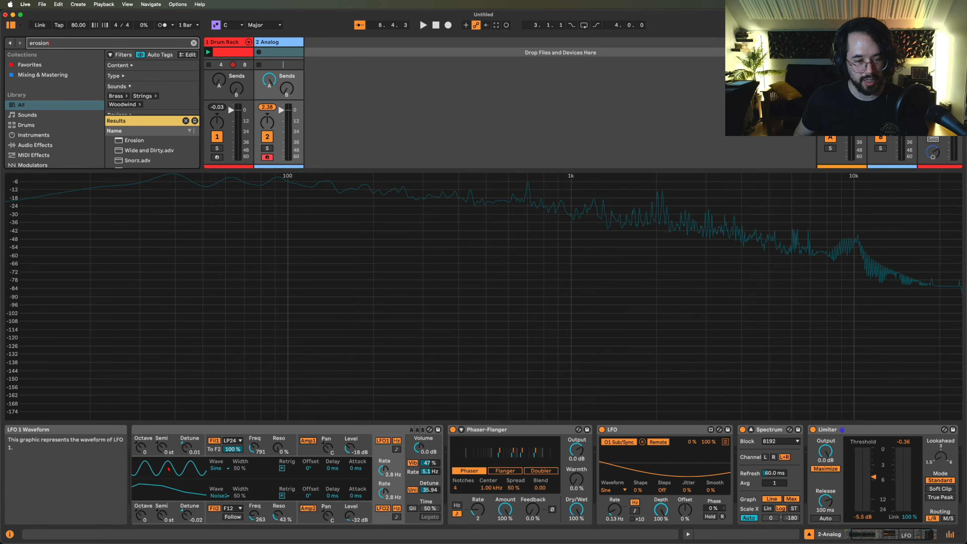
# Turn on Analog's noise generator, route it to Filter 2, and raise its color to 22.0 kHz.
pyautogui.hscroll(-3, 169, 469)
pyautogui.click(143, 463)
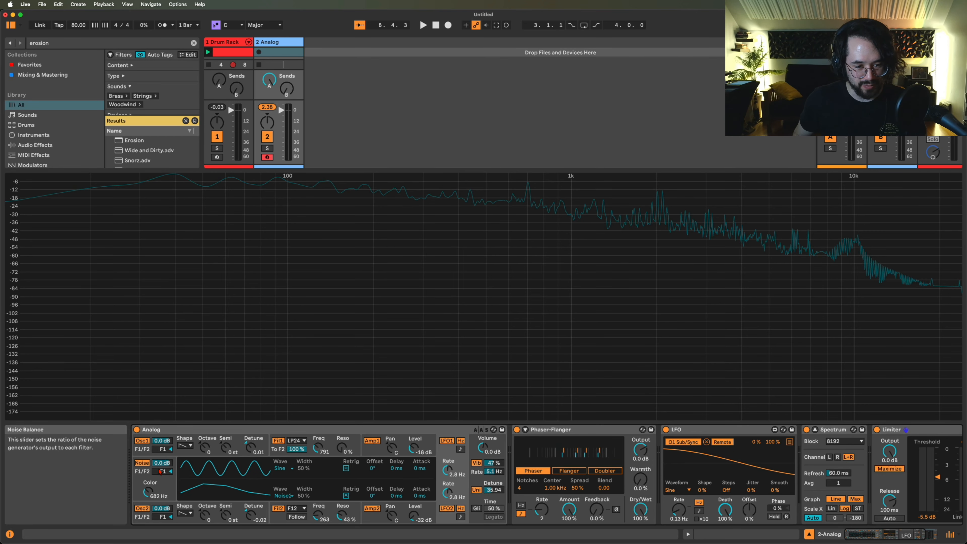
pyautogui.moveTo(154, 472); pyautogui.dragTo(155, 434)
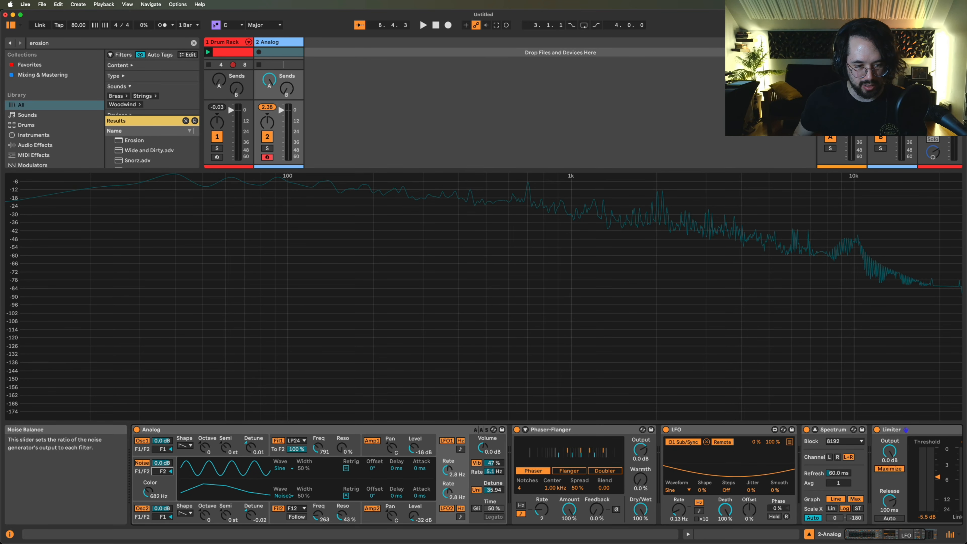
pyautogui.click(148, 491)
pyautogui.moveTo(148, 492); pyautogui.dragTo(148, 438)
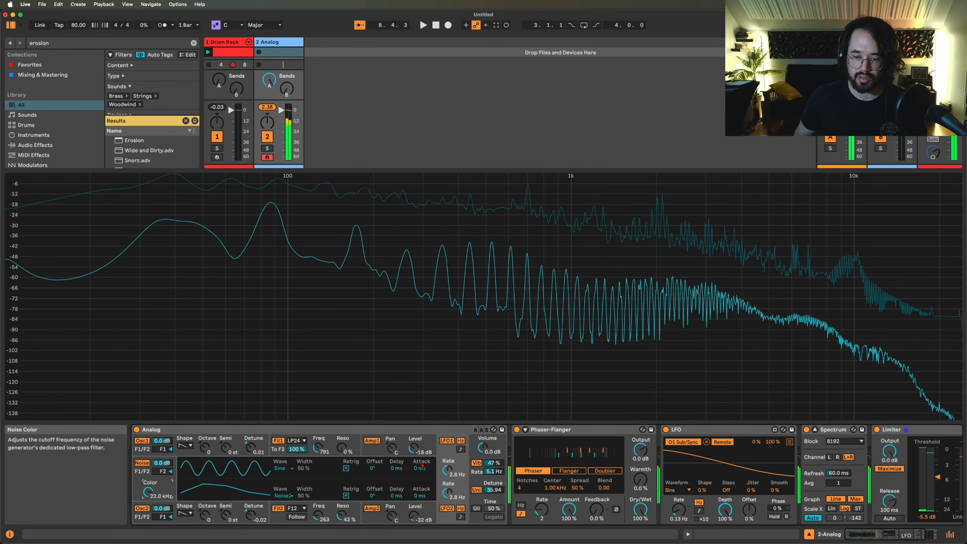
# Add a Saturator to the Analog track and place it between the Phaser-Flanger and the LFO.
pyautogui.hscroll(3, 153, 492)
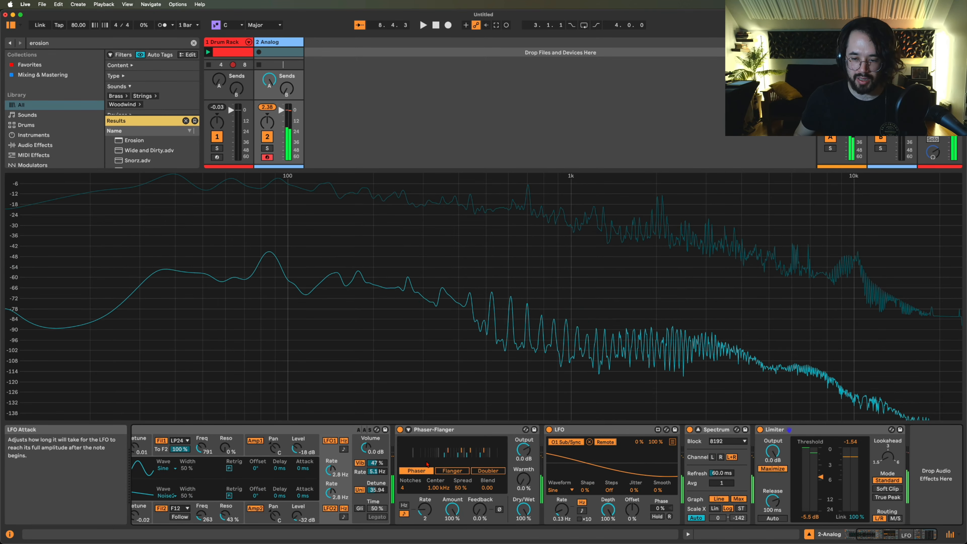
pyautogui.click(68, 42)
pyautogui.write('satu')
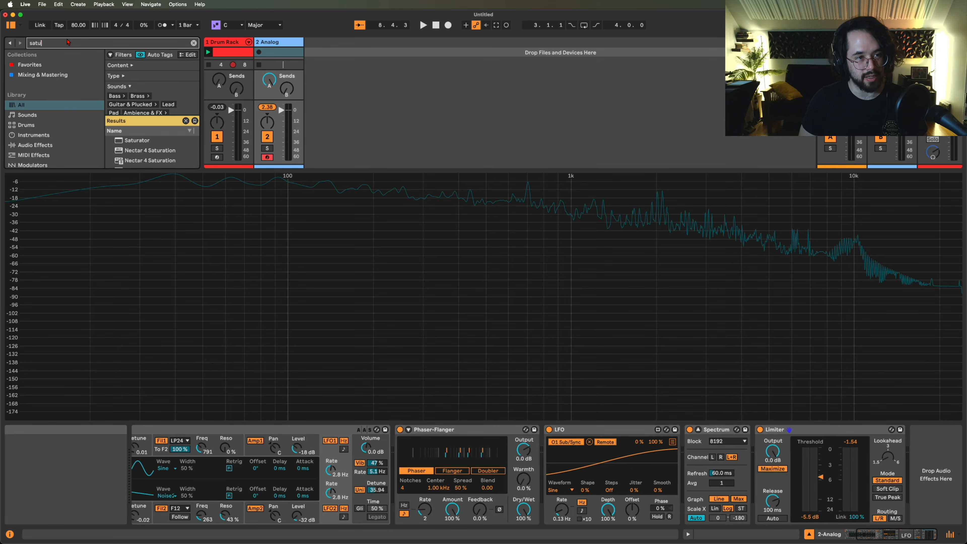
pyautogui.doubleClick(119, 141)
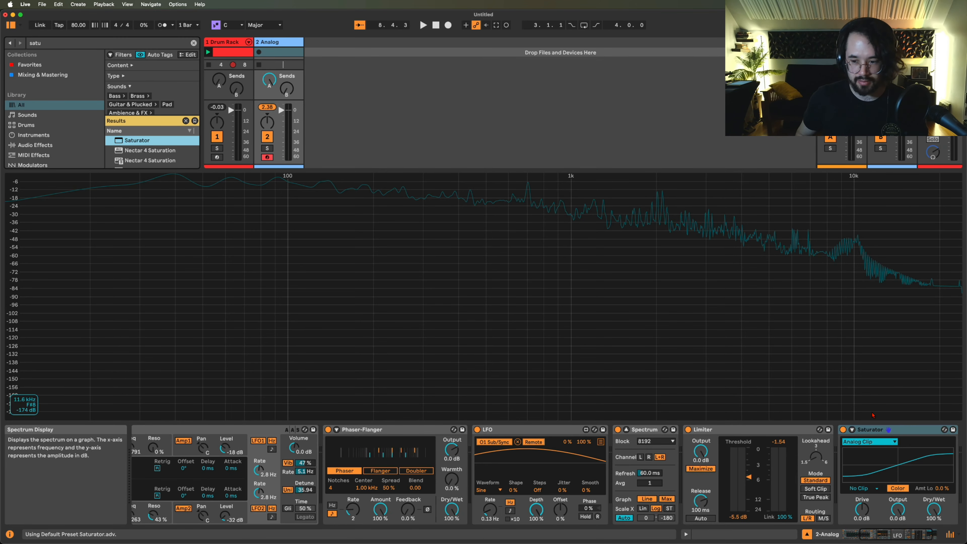
pyautogui.moveTo(870, 429)
pyautogui.mouseDown()
pyautogui.moveTo(464, 465)
pyautogui.moveTo(396, 457)
pyautogui.moveTo(670, 461)
pyautogui.moveTo(449, 459)
pyautogui.mouseUp()
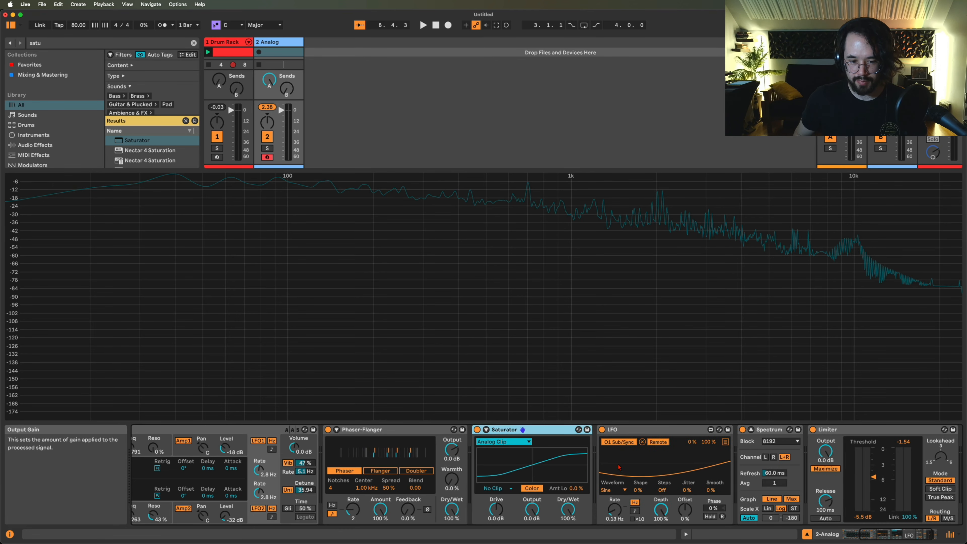
# Set the Saturator's clipping to Soft Clip and raise its drive to 5.7 dB.
pyautogui.click(495, 488)
pyautogui.click(495, 504)
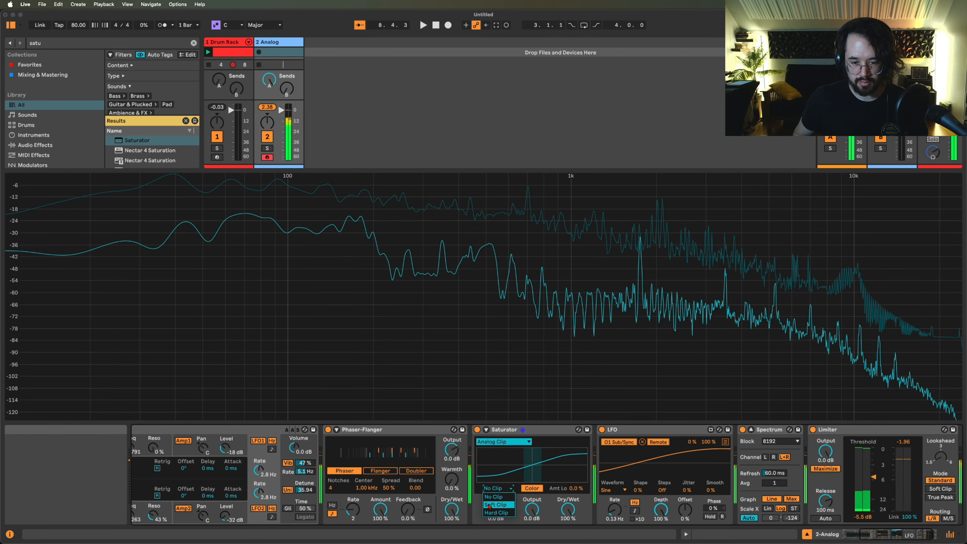
pyautogui.moveTo(495, 509); pyautogui.dragTo(495, 512)
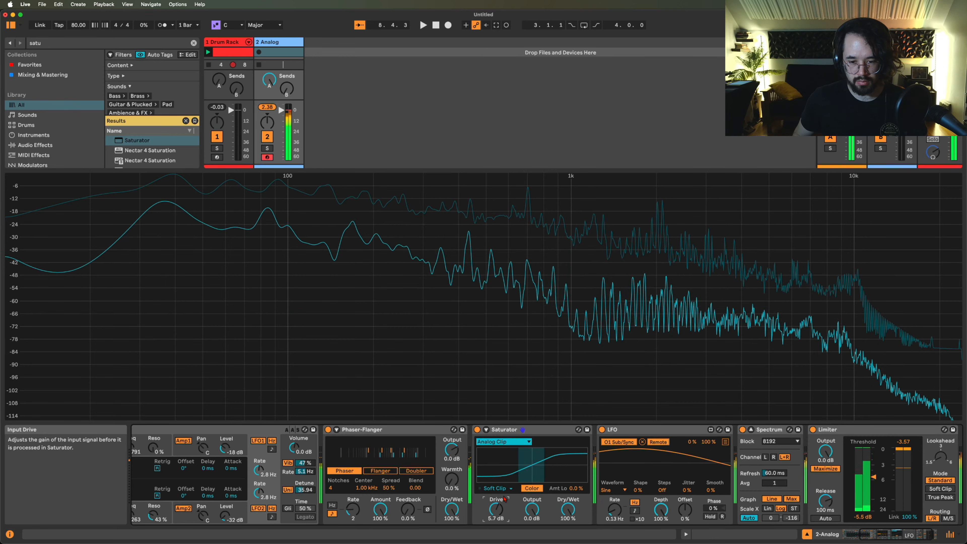
pyautogui.hscroll(3, 590, 457)
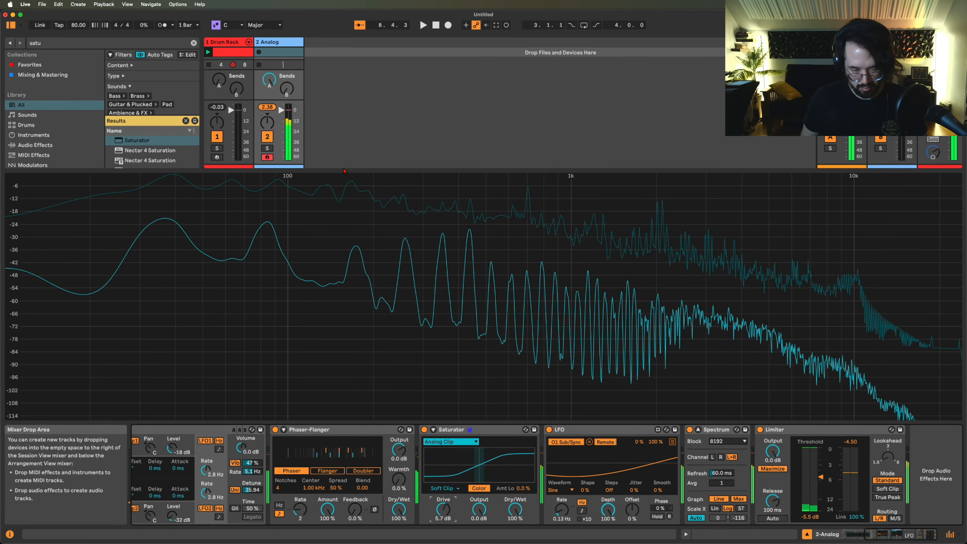
# Set Analog's voices to 8 in its global settings and raise the computer keyboard's octave.
pyautogui.hscroll(-5, 319, 471)
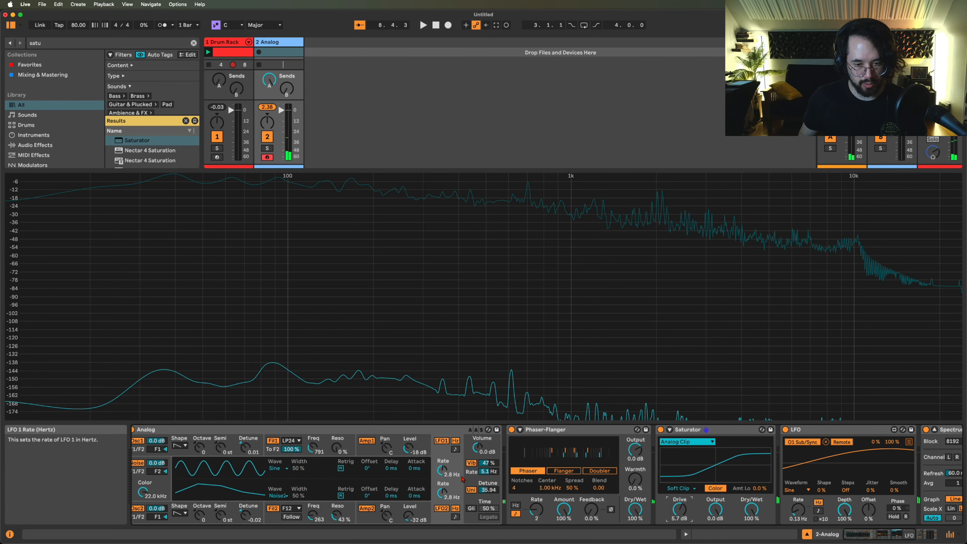
pyautogui.click(471, 481)
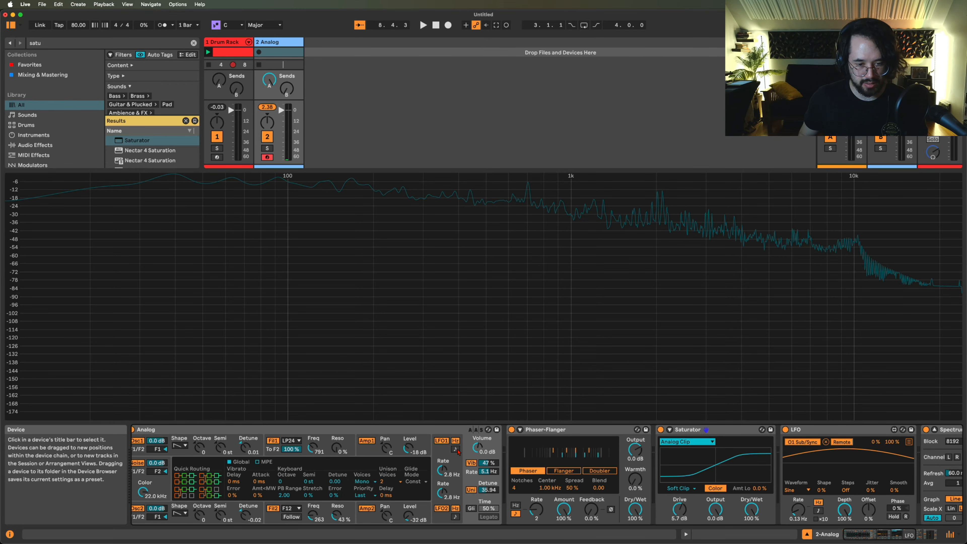
pyautogui.click(361, 481)
pyautogui.click(358, 431)
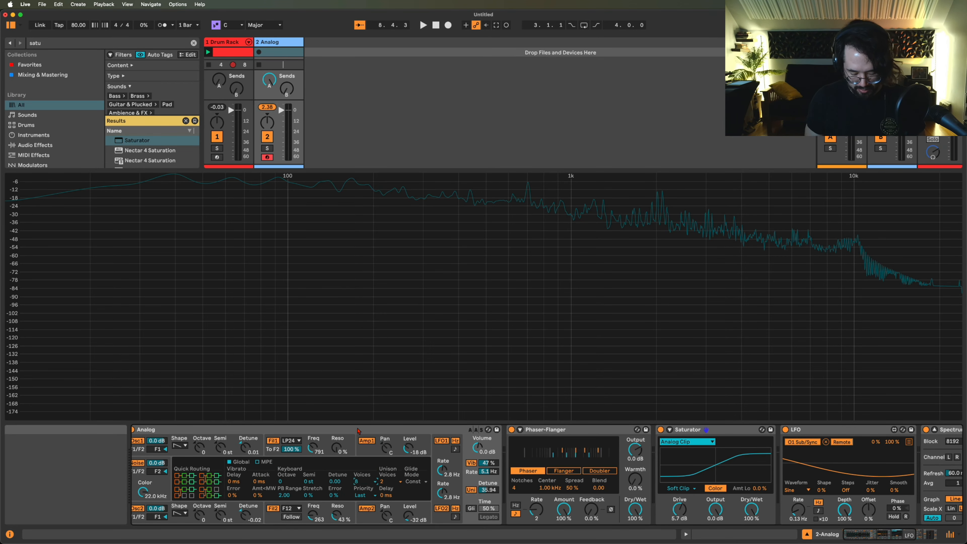
pyautogui.press('x')
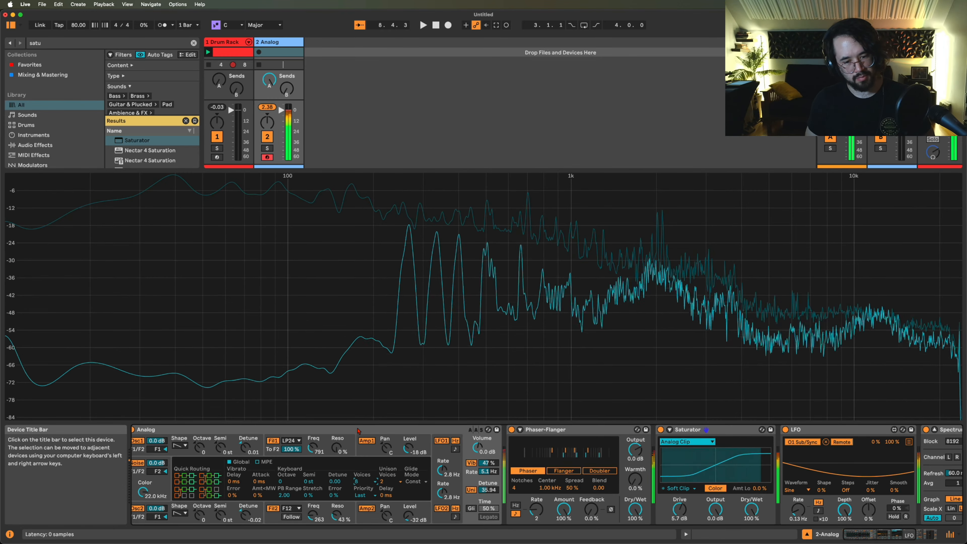
# Audition Analog with Amp 1 switched off at a lower keyboard octave, and switch Amp 1 back on.
pyautogui.click(357, 431)
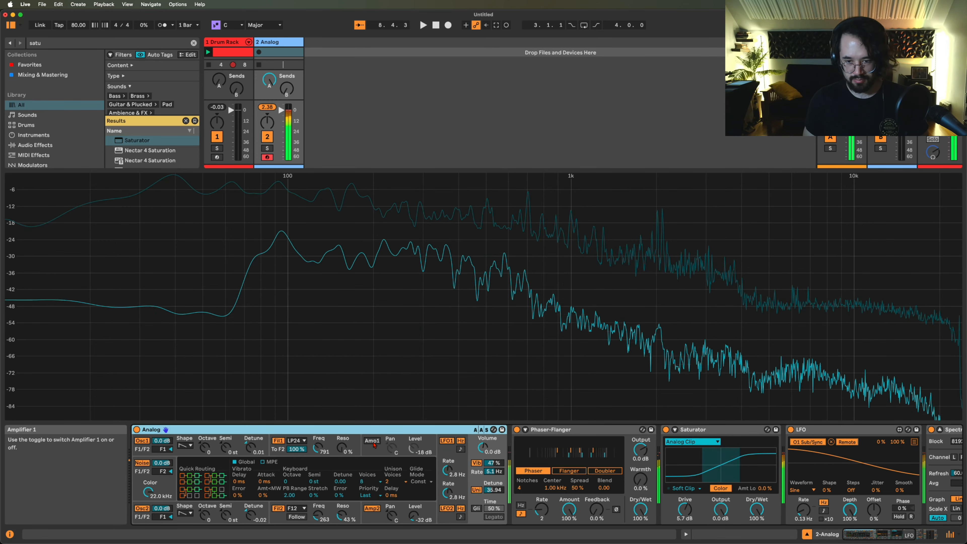
pyautogui.press('z')
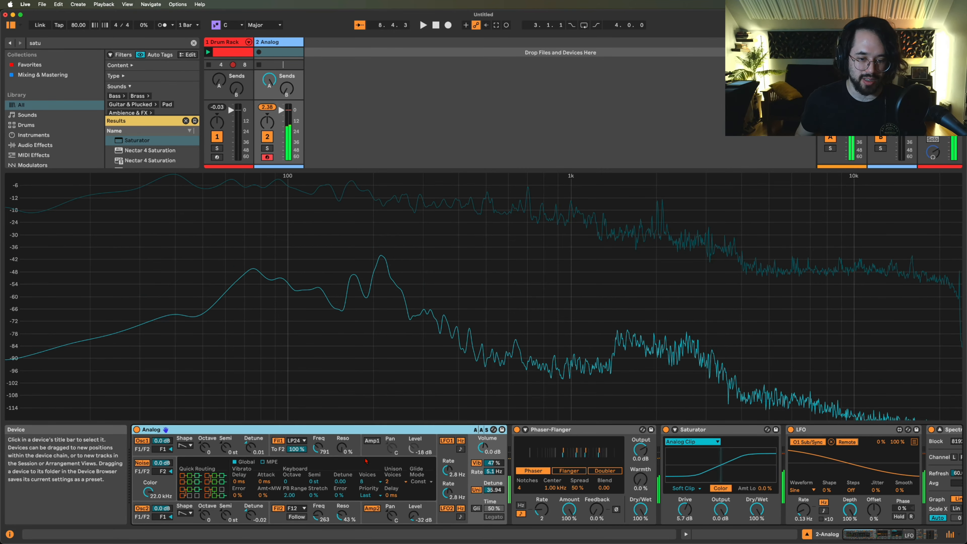
pyautogui.click(371, 441)
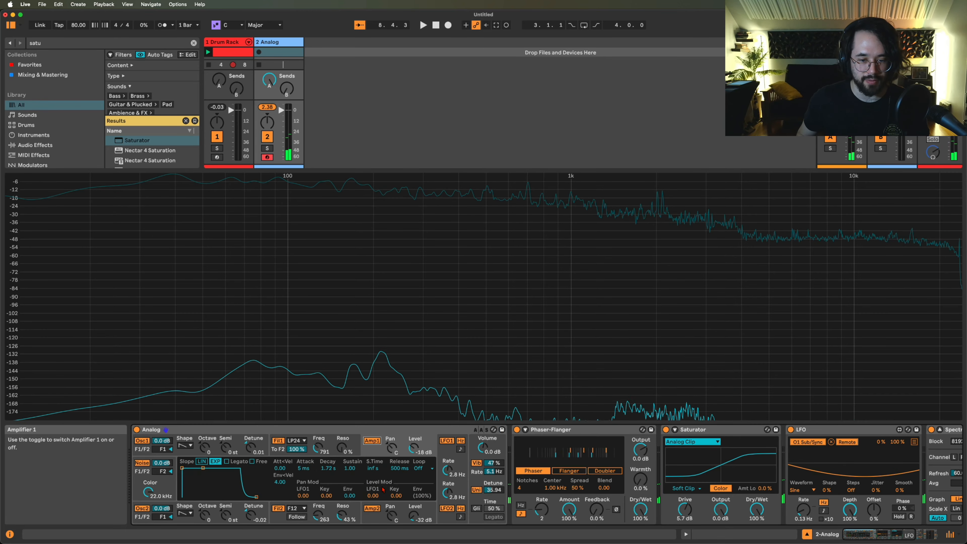
# Play notes across octaves with Analog's Amp 2 switched off, and switch Amp 2 back on.
pyautogui.click(372, 509)
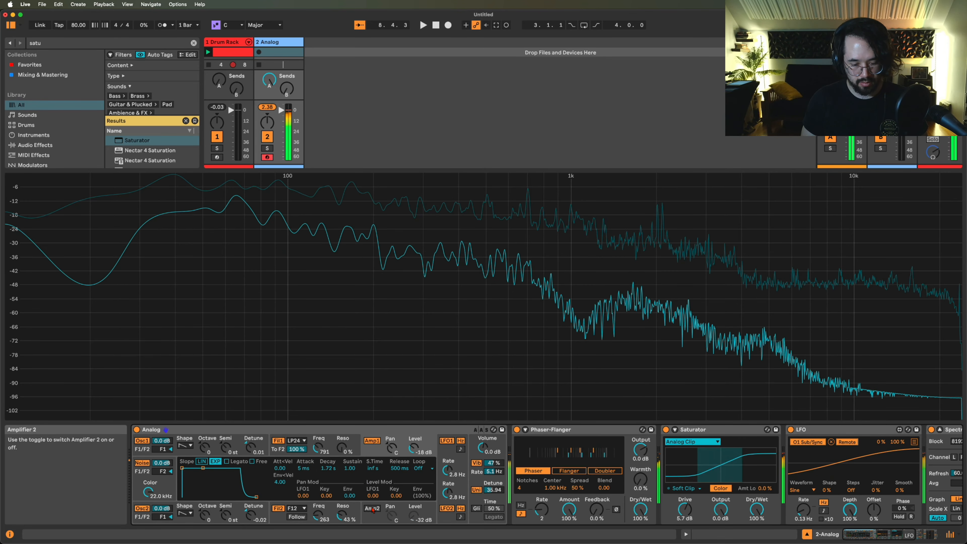
pyautogui.press('x')
pyautogui.press('s')
pyautogui.press('f')
pyautogui.press('h')
pyautogui.press('k')
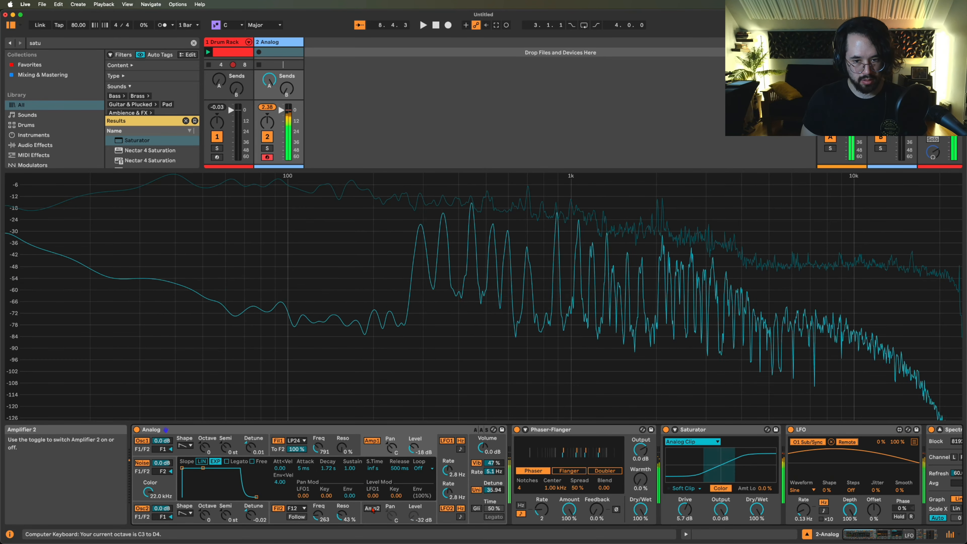
pyautogui.click(372, 509)
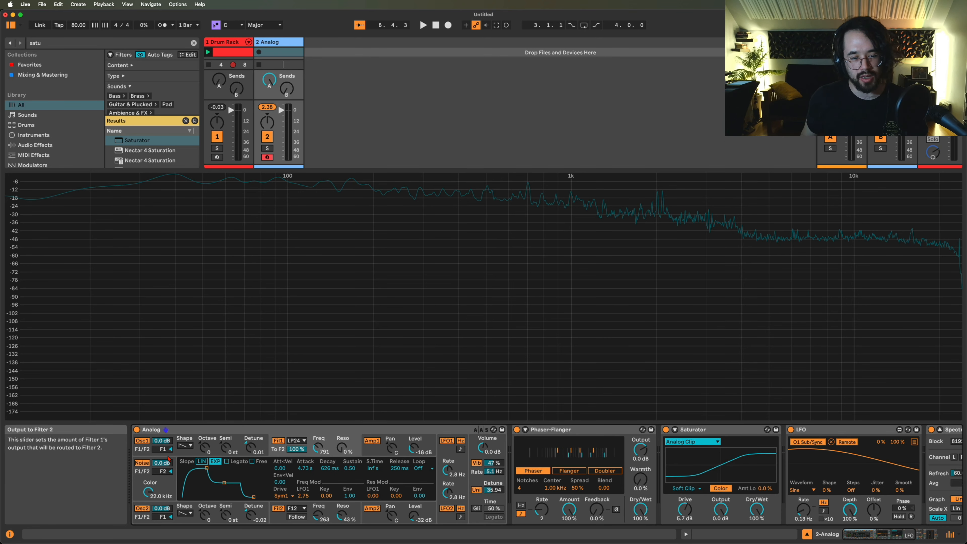
# Review Analog's Oscillator 1 and Amp 1 settings, and switch Oscillator 2's Sub/Sync mode to Sync.
pyautogui.click(178, 453)
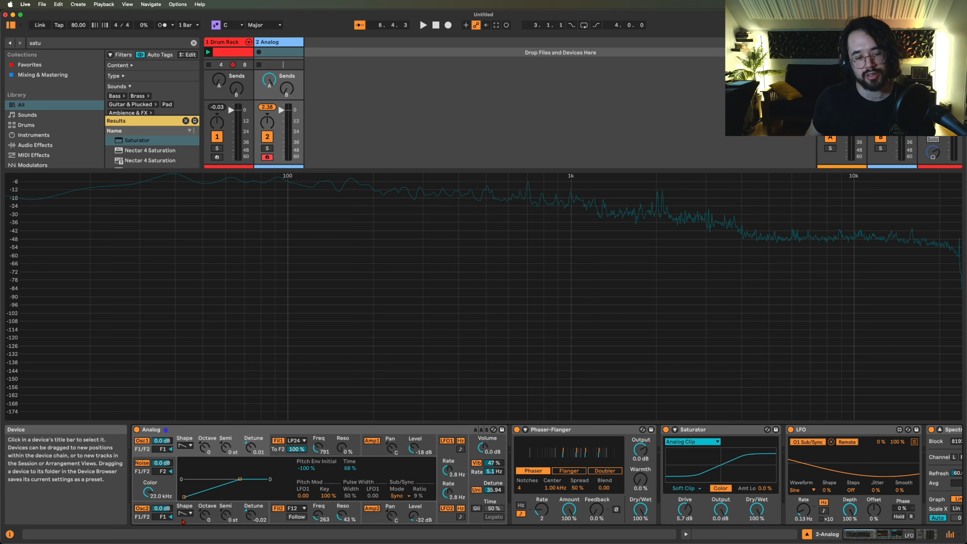
pyautogui.click(369, 453)
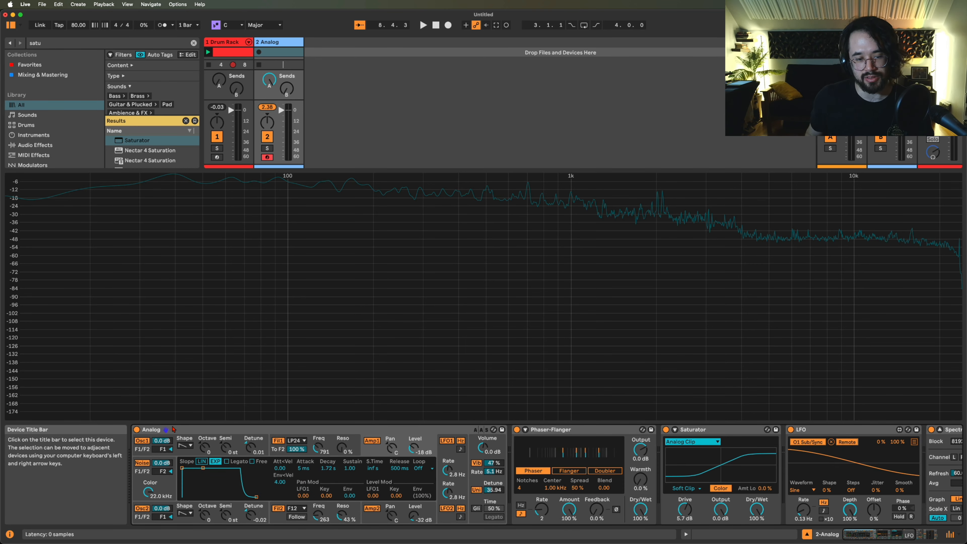
pyautogui.click(179, 472)
pyautogui.click(193, 517)
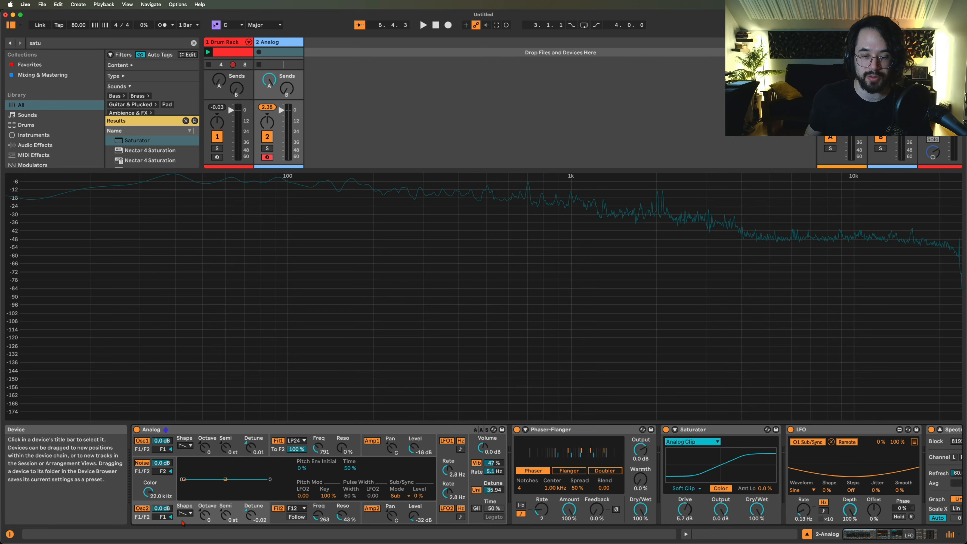
pyautogui.click(398, 496)
pyautogui.click(398, 512)
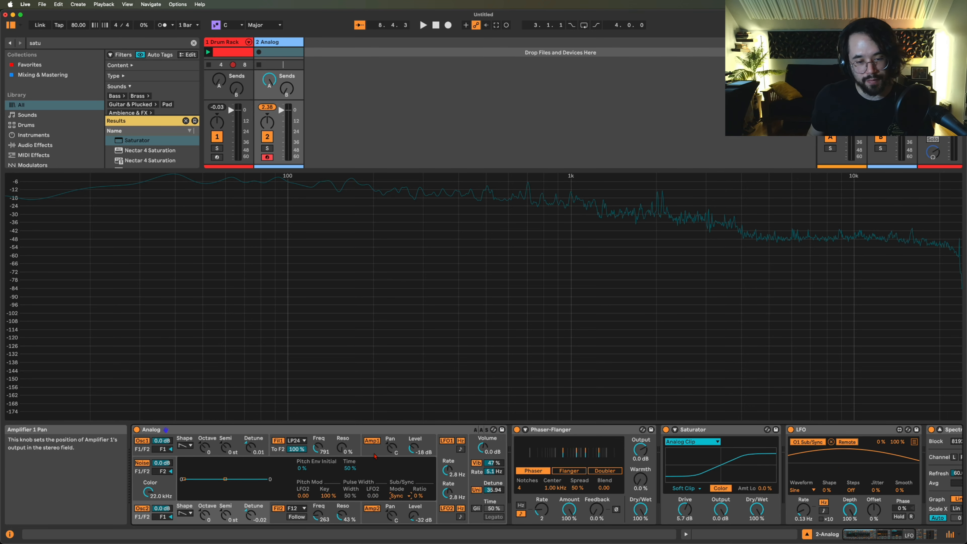
# Show the envelopes of Filter 1 and Amp 1, and lower the computer keyboard's octave to C-2.
pyautogui.click(281, 453)
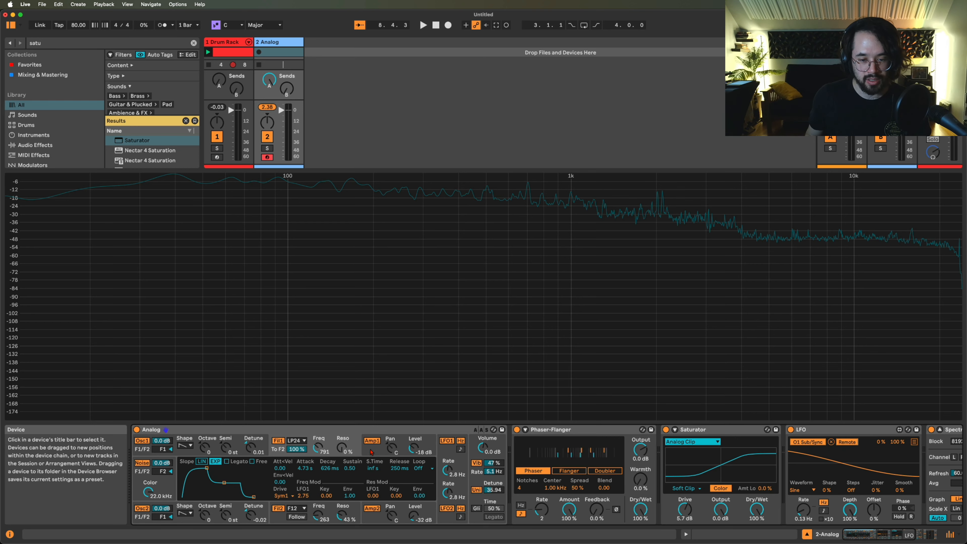
pyautogui.click(403, 451)
pyautogui.press('z')
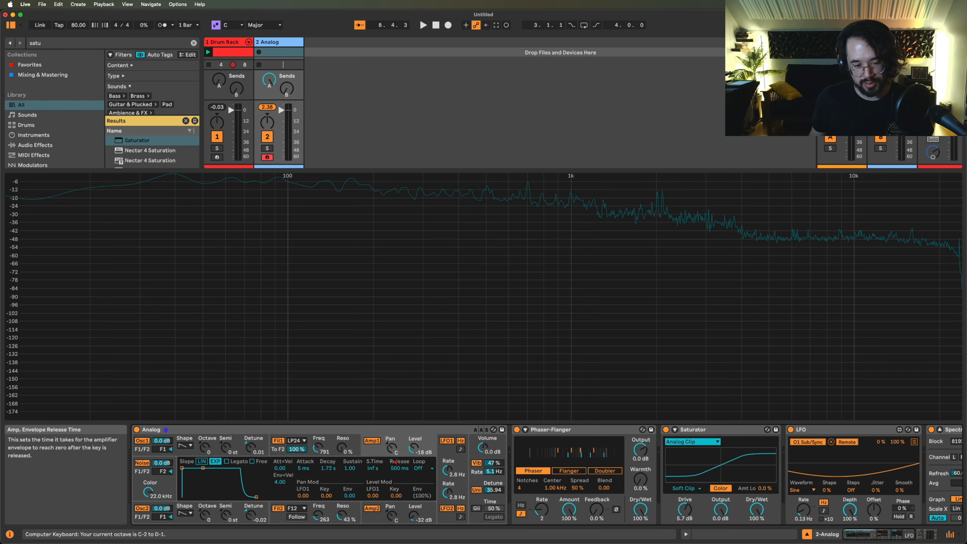